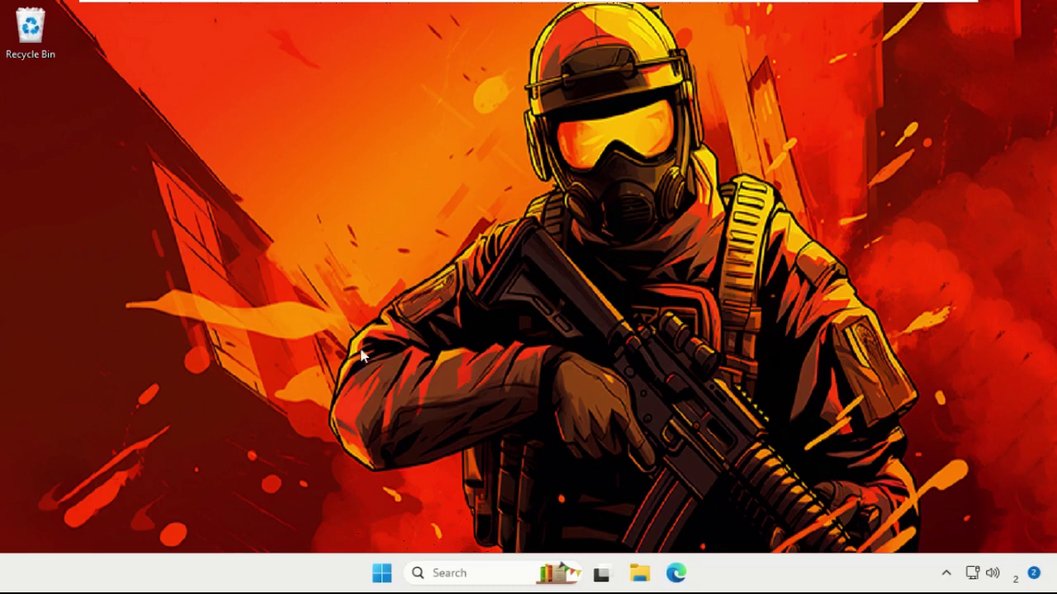
Launch Command Prompt as administrator from a 'cmd' Windows search
click(456, 568)
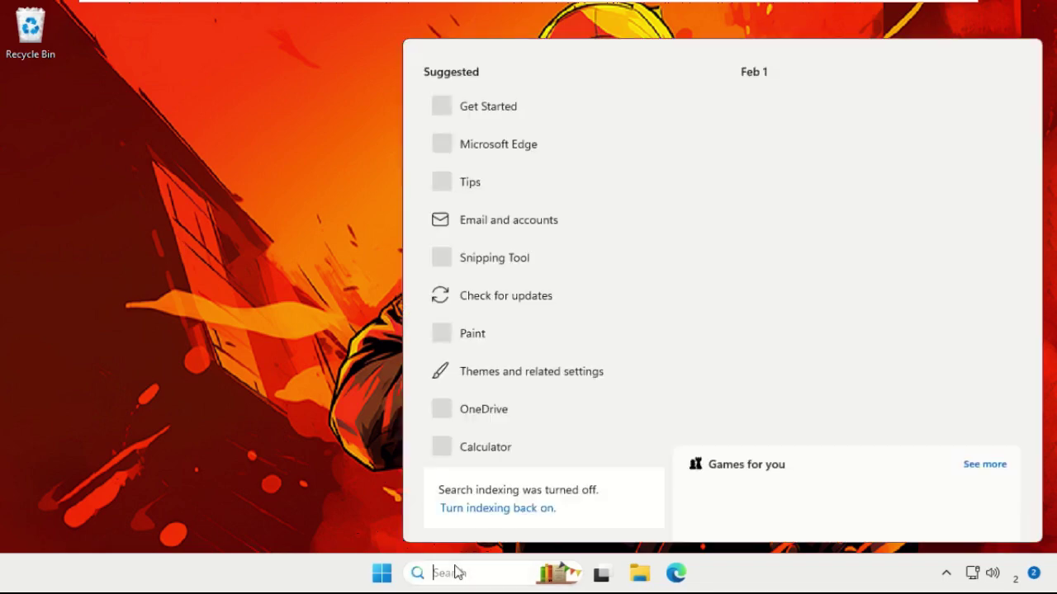
text(cmd)
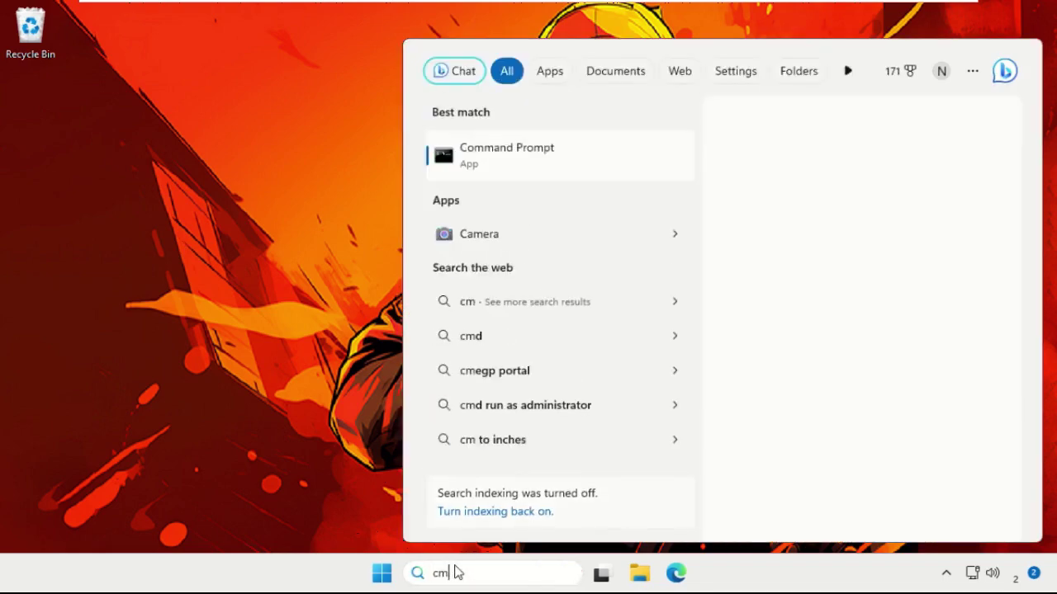
right_click(502, 163)
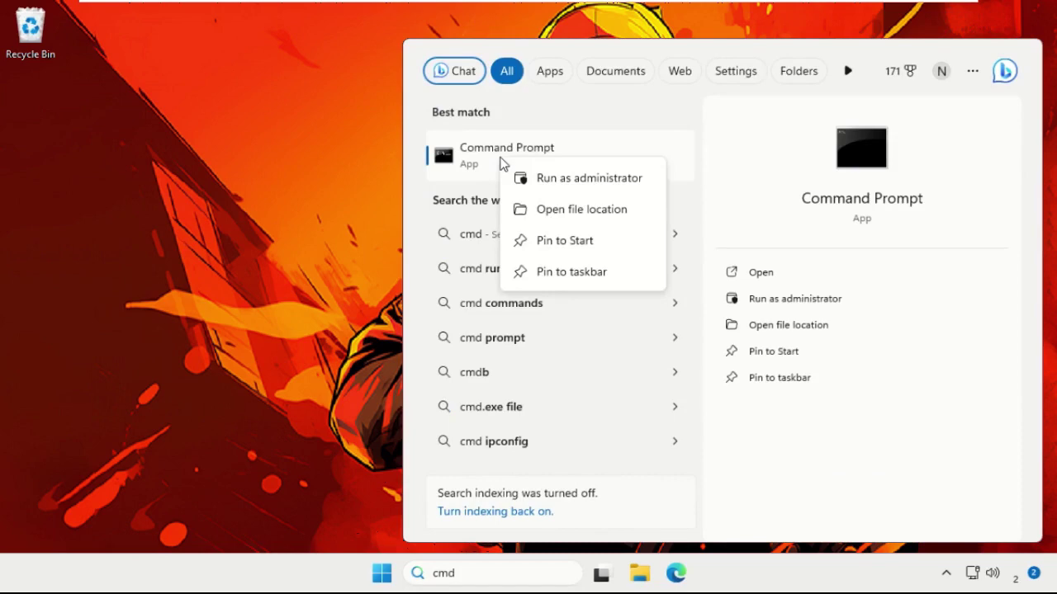
click(580, 179)
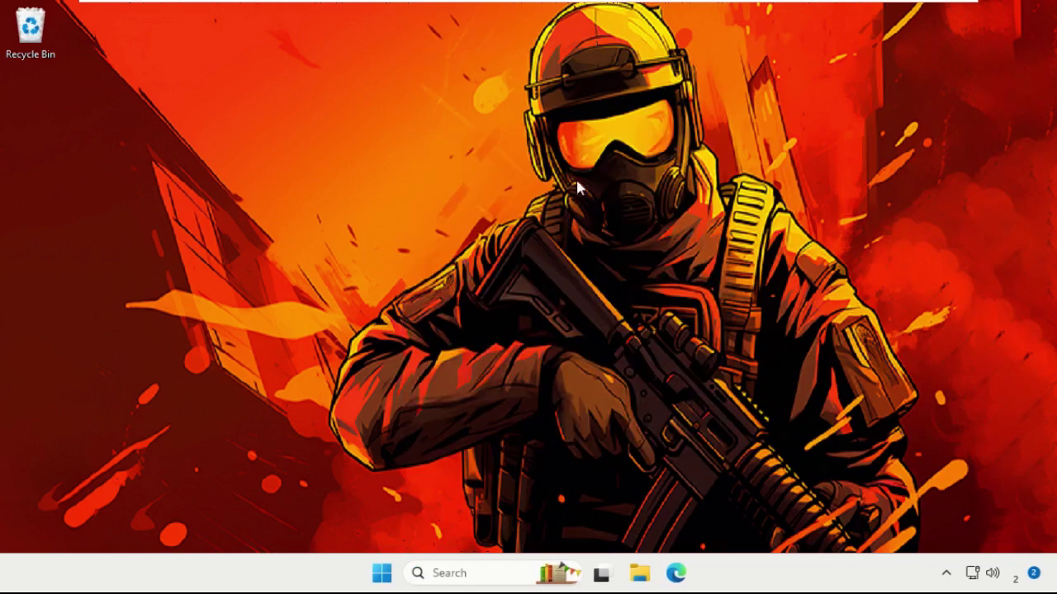
click(464, 419)
Run ipconfig /flushdns to clear the DNS resolver cache, then exit the console
drag(126, 120, 293, 243)
drag(428, 256, 413, 166)
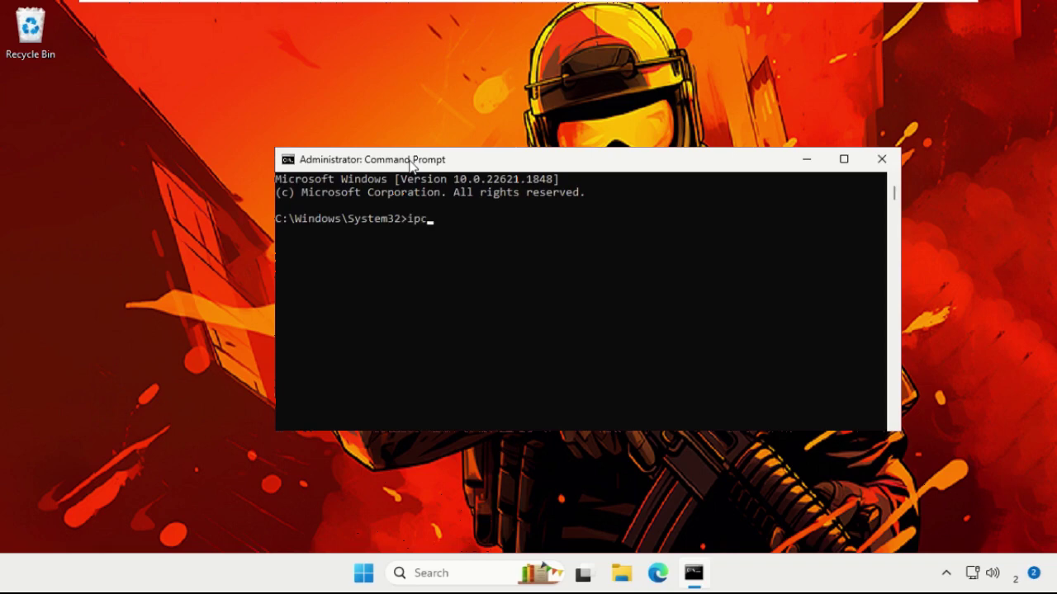
text(lushdns)
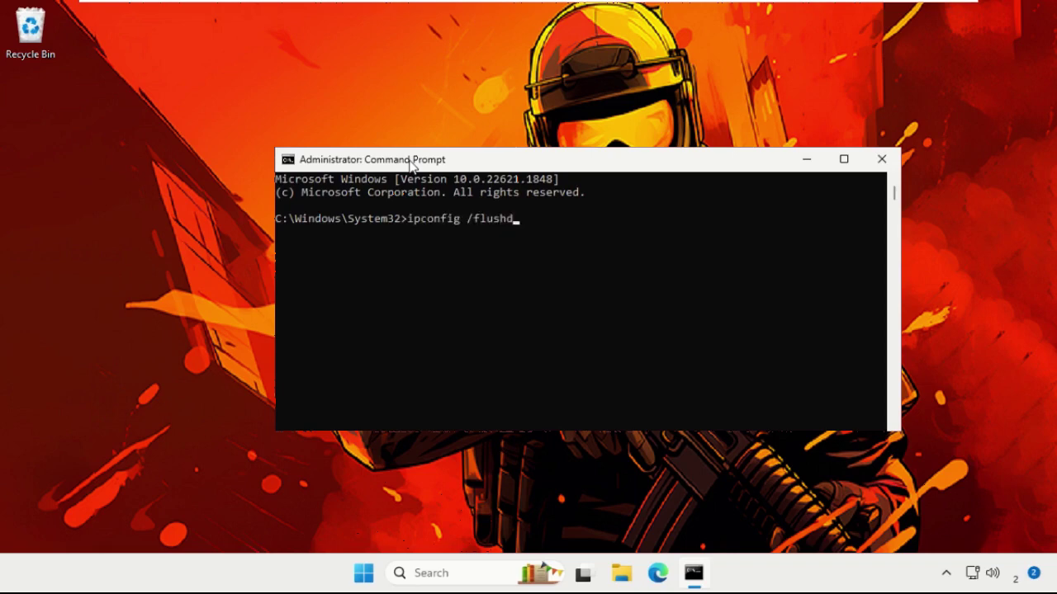
key(Return)
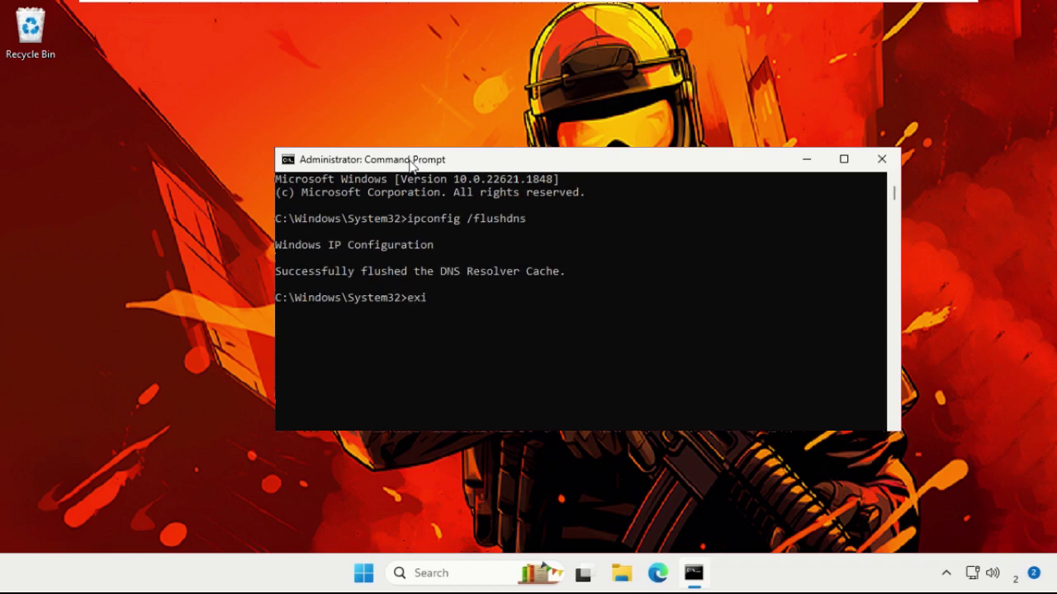
key(Return)
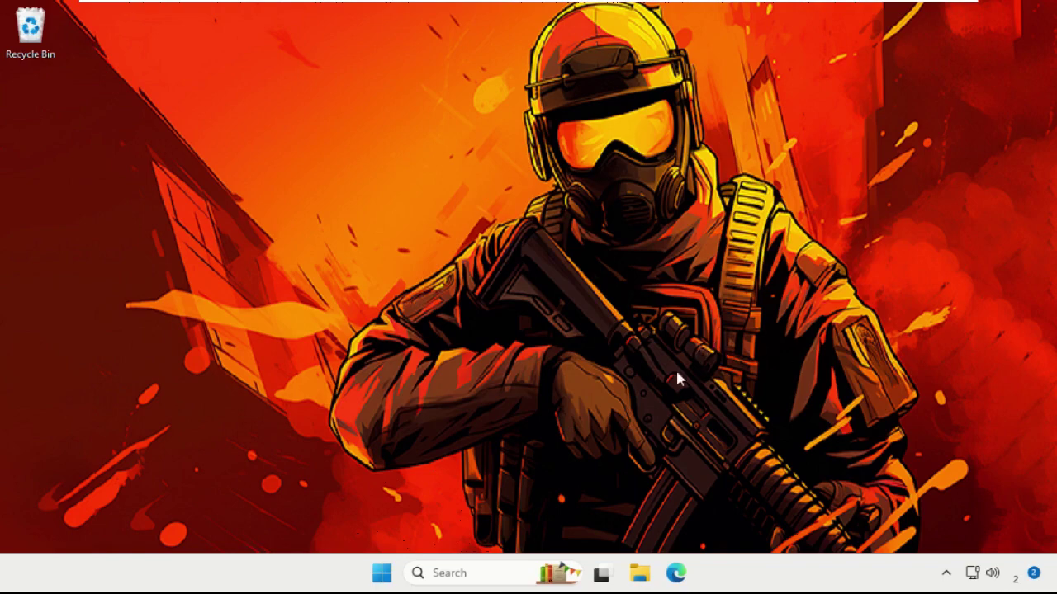
Open Control Panel from a 'control' Windows search
click(477, 570)
text(con)
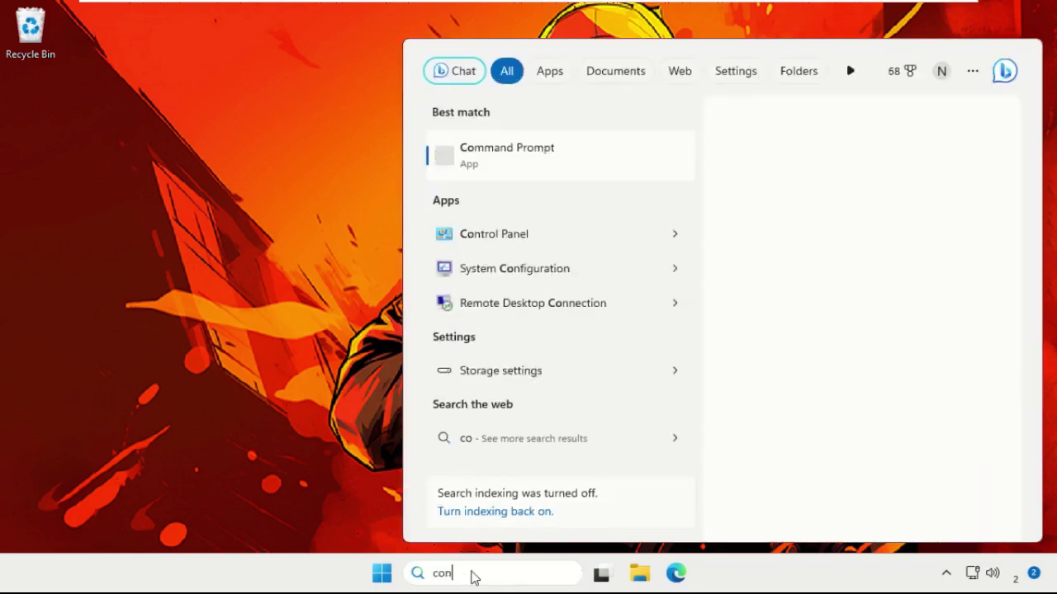
text(trol)
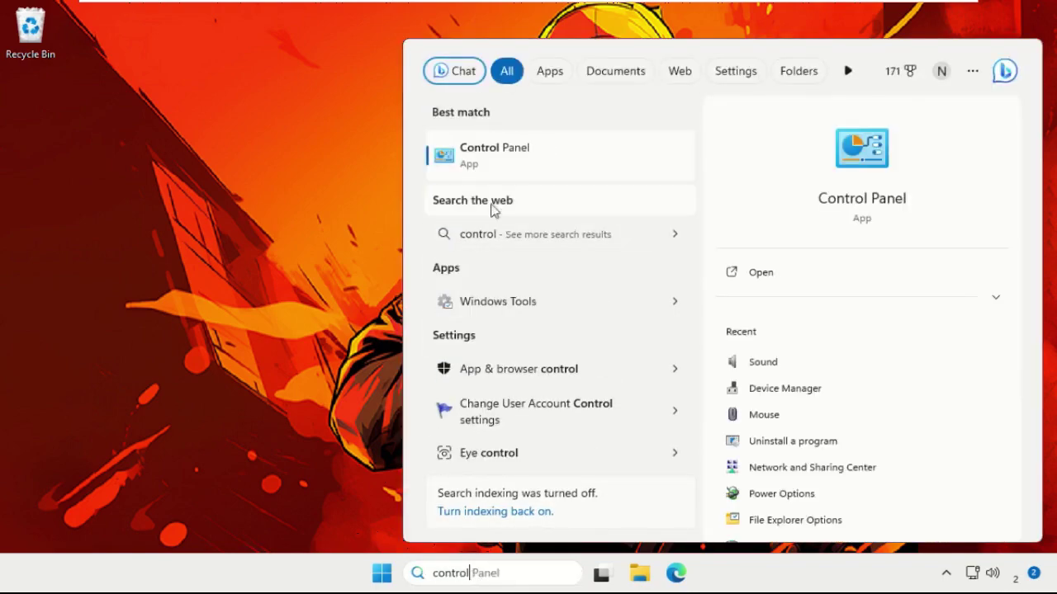
click(505, 164)
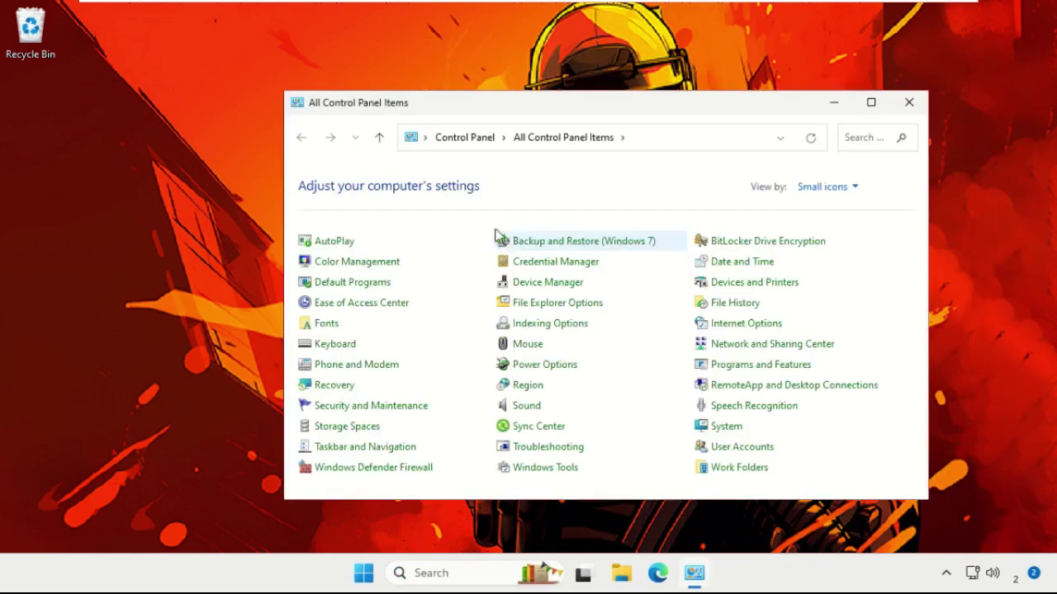
drag(284, 91, 327, 125)
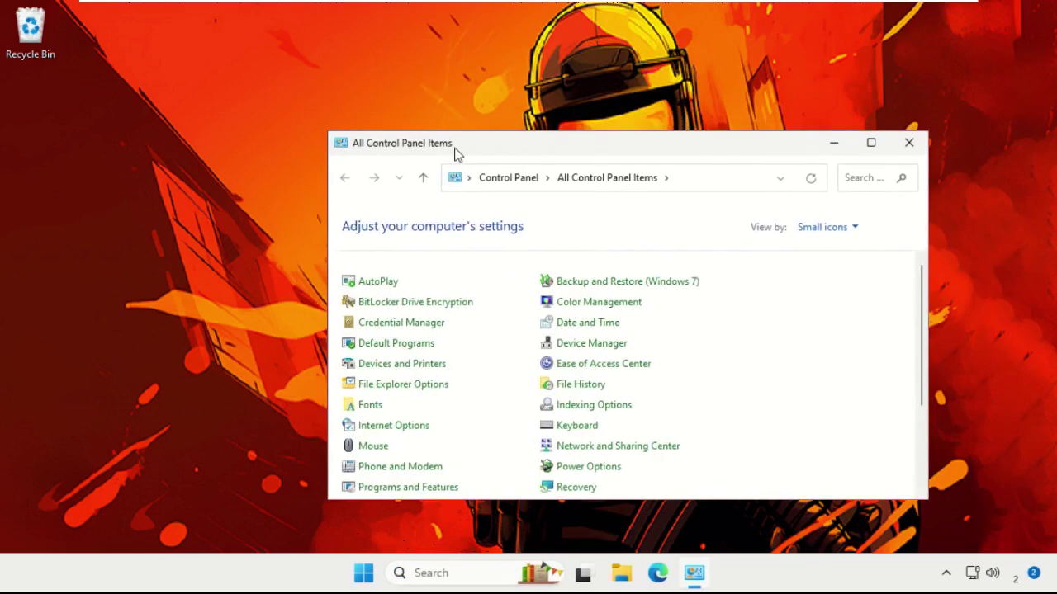
drag(456, 148, 391, 112)
Switch to Category view and reach the adapter settings via Network and Sharing Center
click(739, 188)
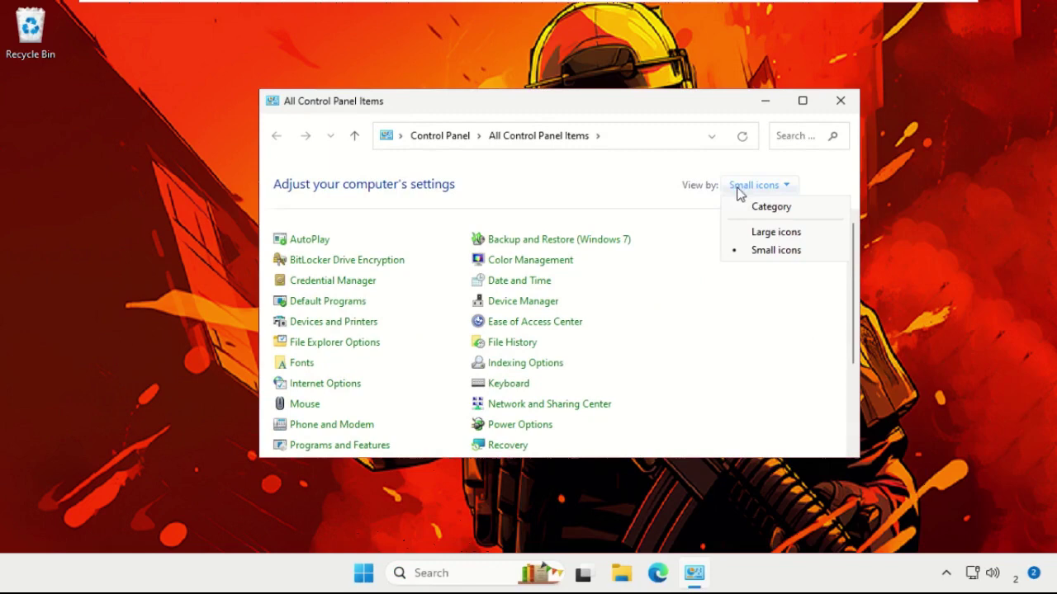
click(754, 208)
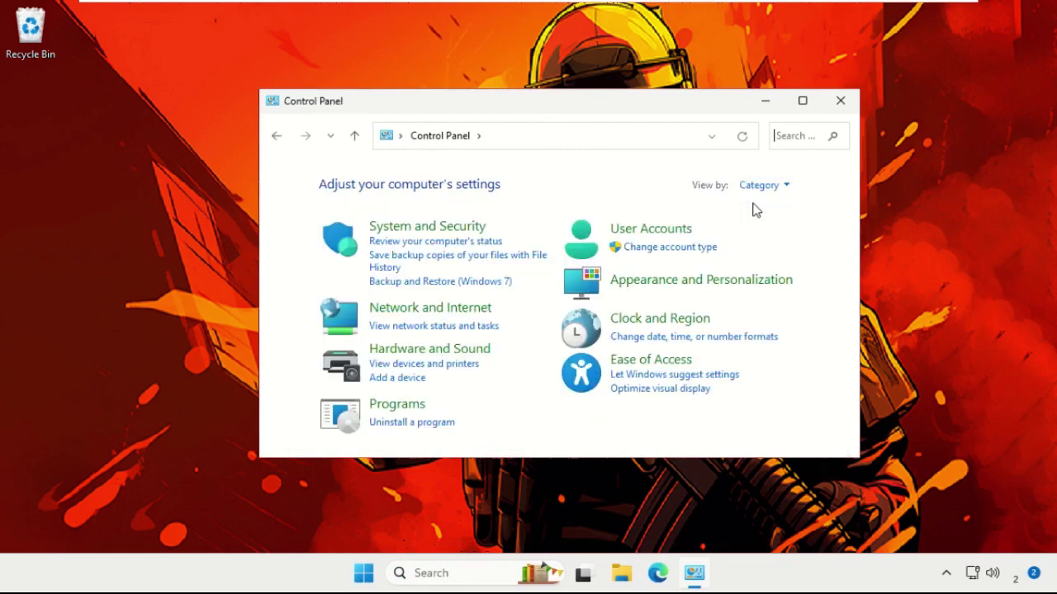
click(450, 321)
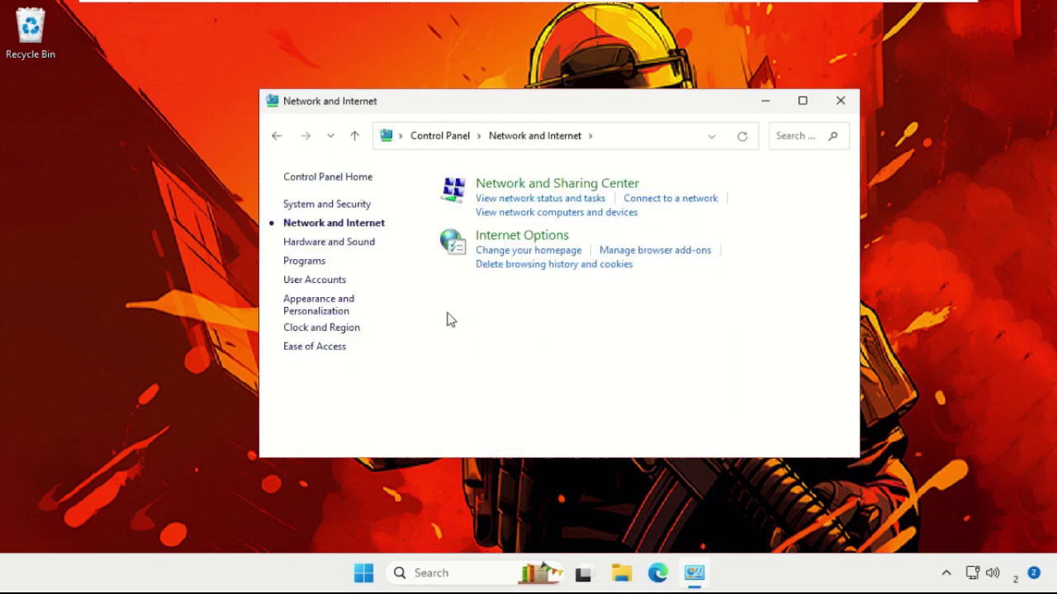
click(538, 189)
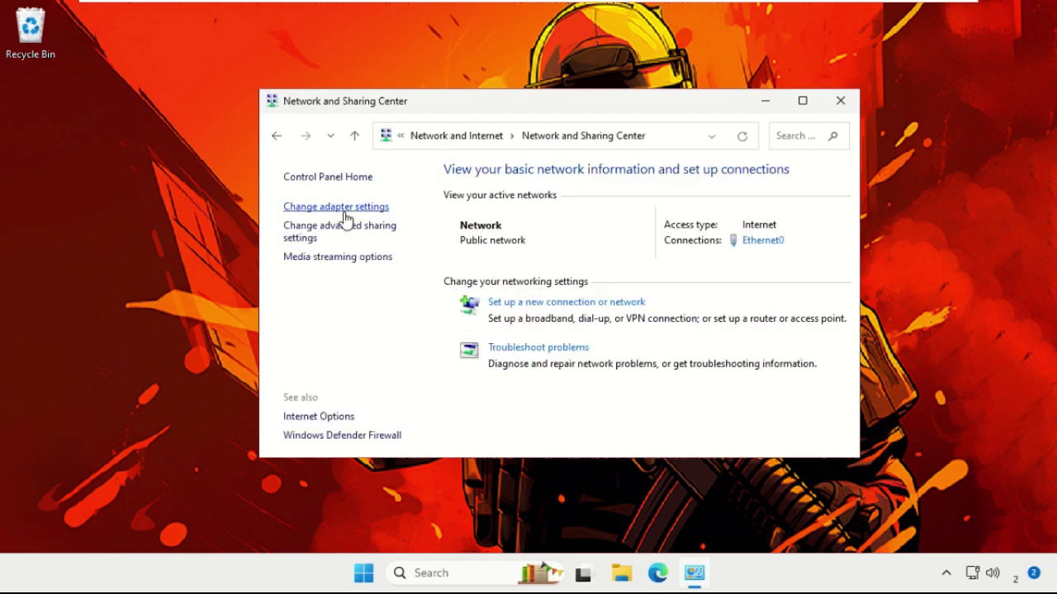
click(331, 207)
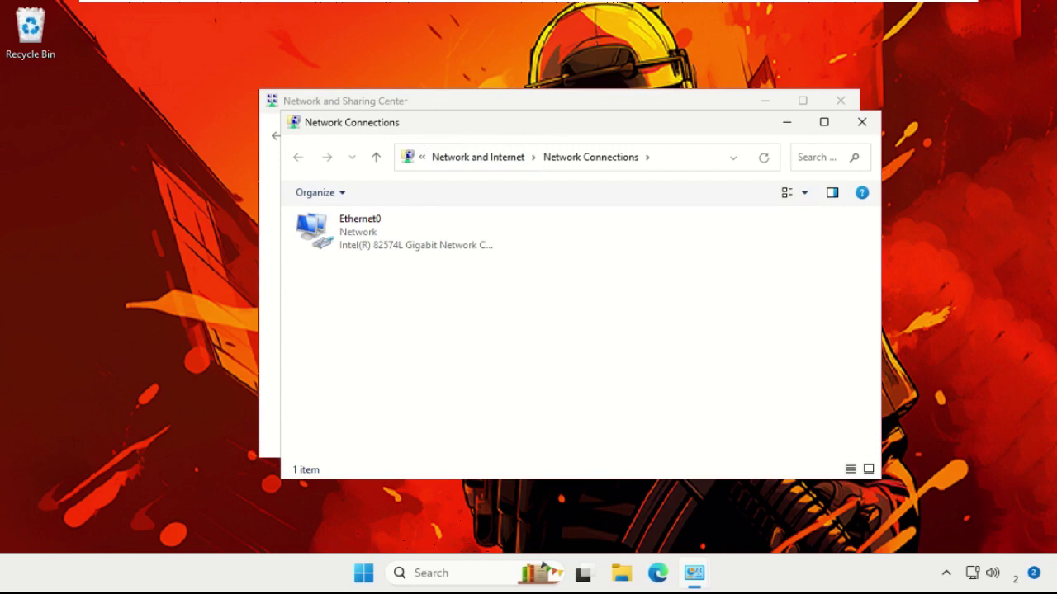
Open the Internet Protocol Version 4 (TCP/IPv4) properties of the Ethernet0 adapter
drag(435, 122, 429, 106)
click(356, 217)
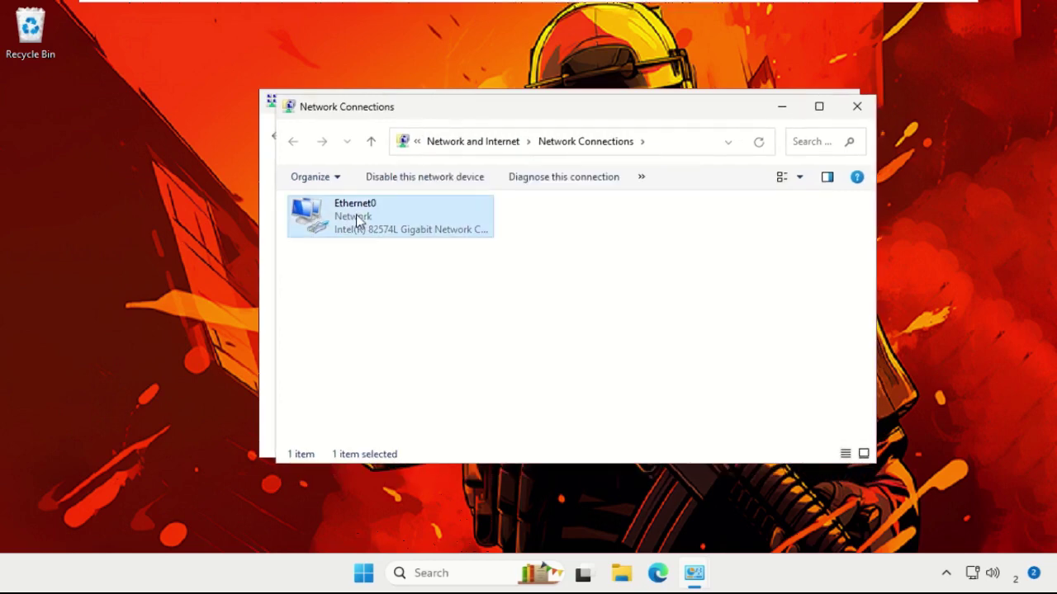
right_click(356, 215)
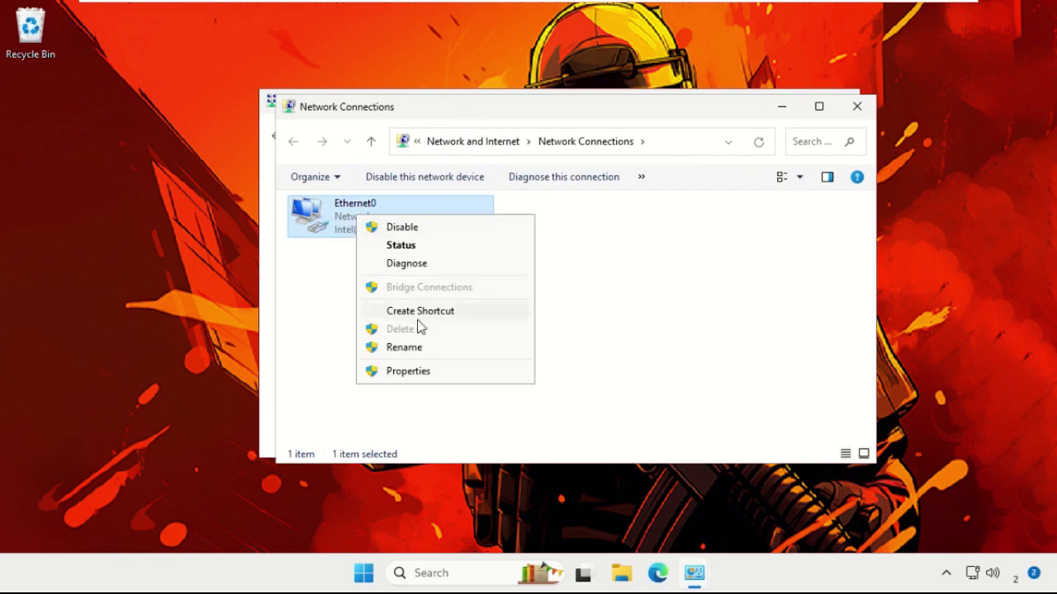
click(408, 372)
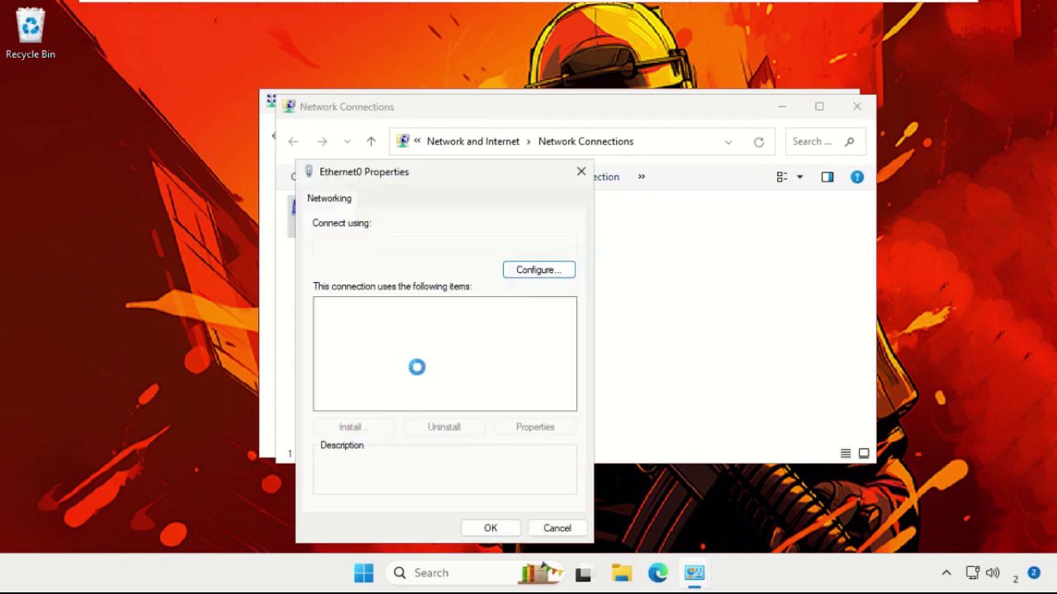
drag(450, 185, 576, 113)
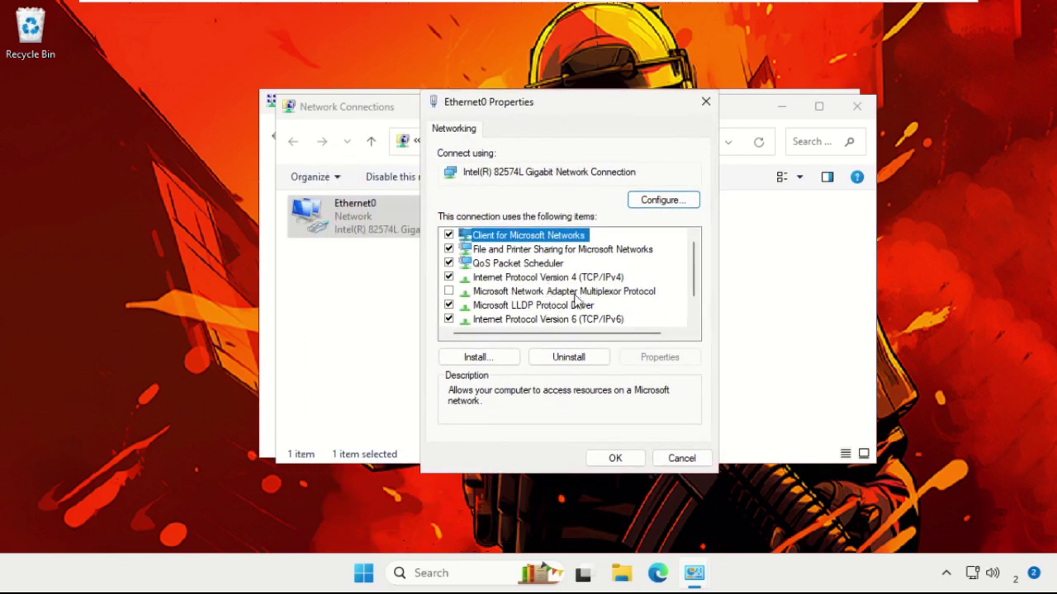
click(527, 279)
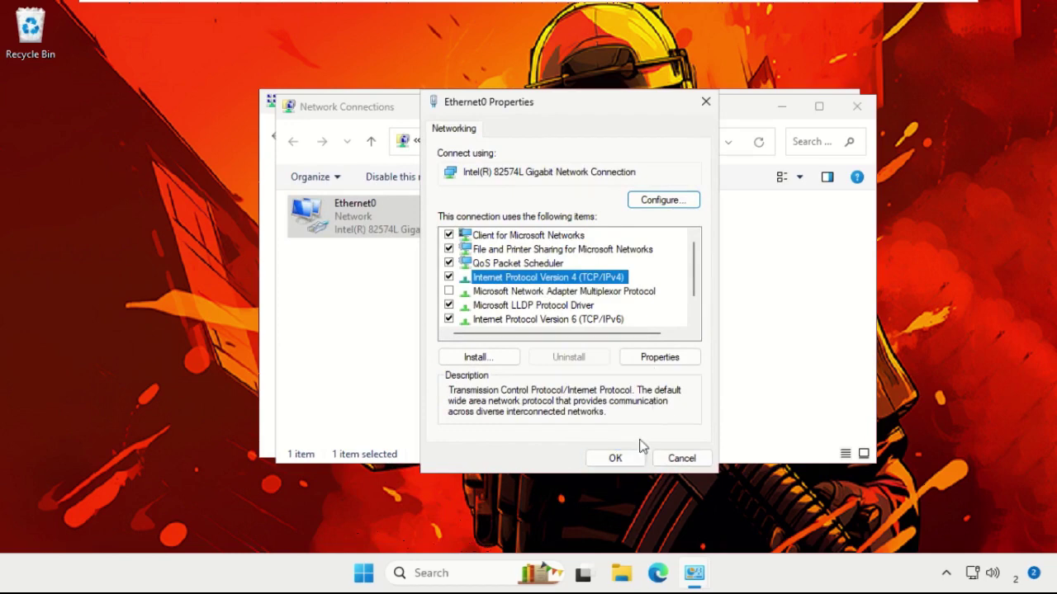
click(655, 360)
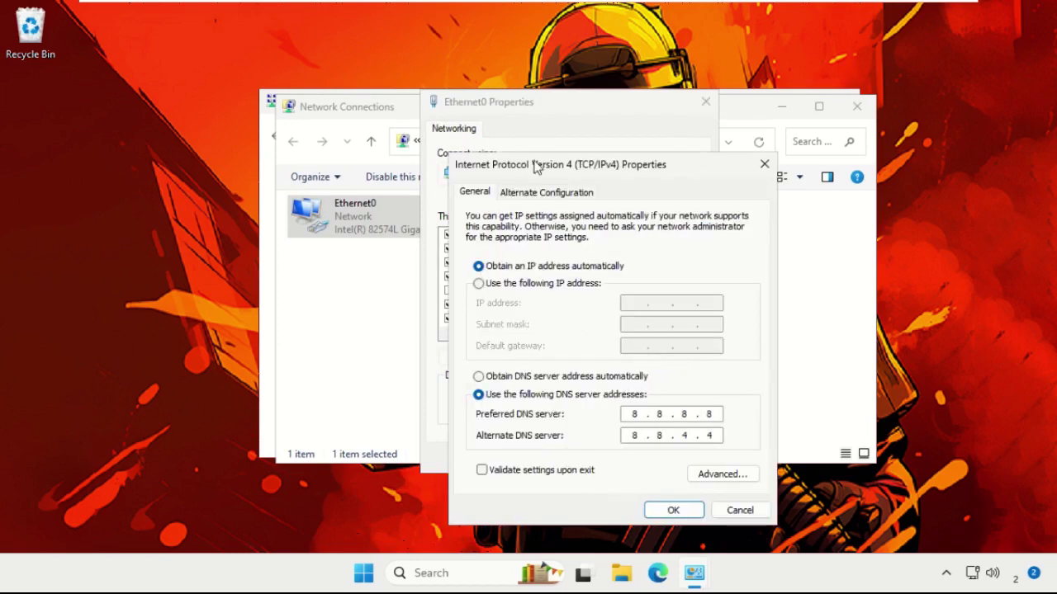
drag(535, 168, 359, 94)
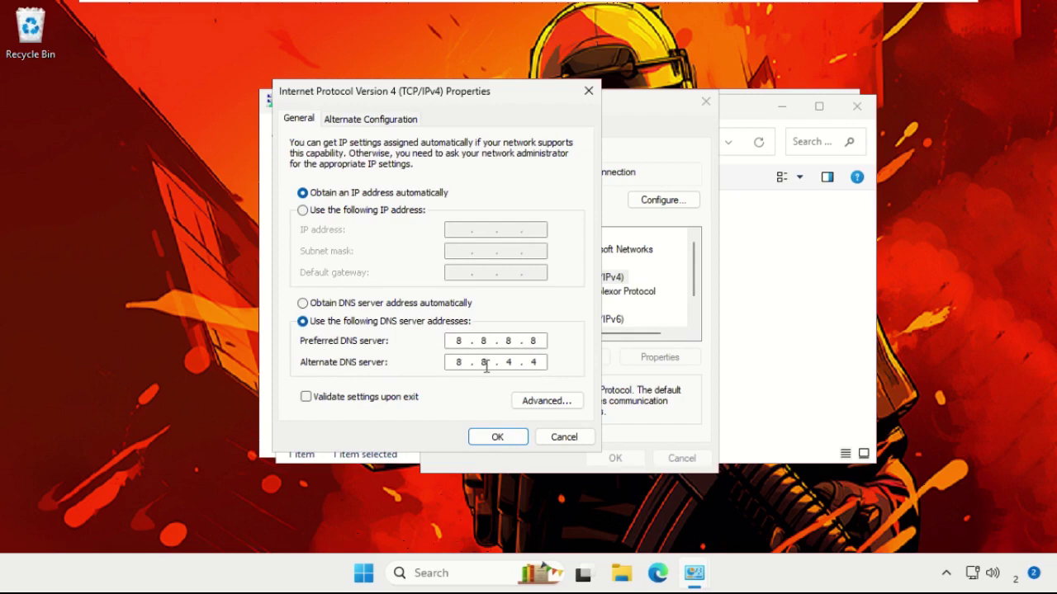
Apply DNS servers 8.8.8.8 and 8.8.4.4 and close all network windows
click(498, 437)
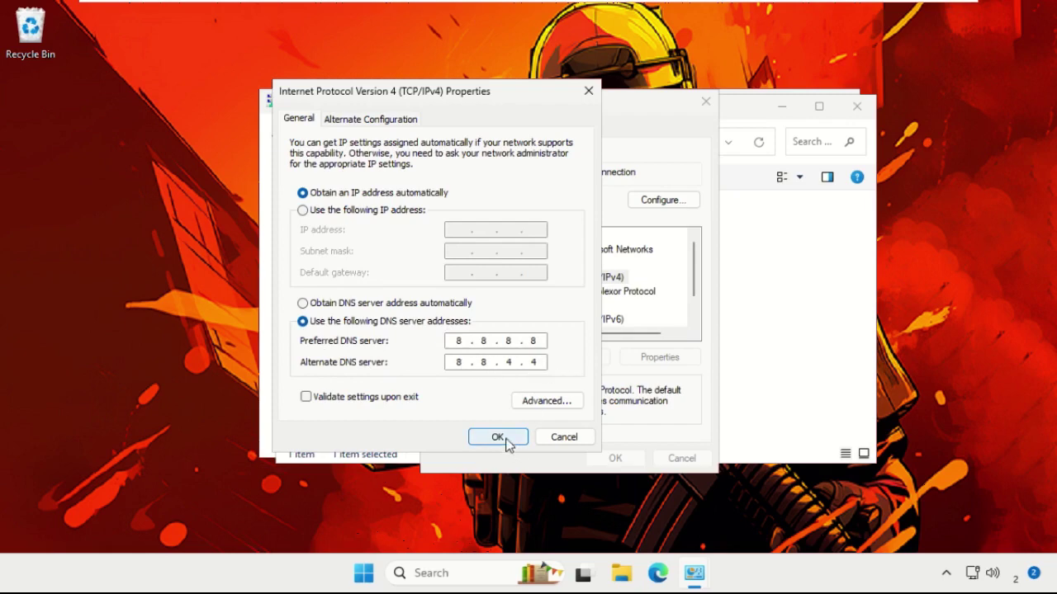
click(616, 458)
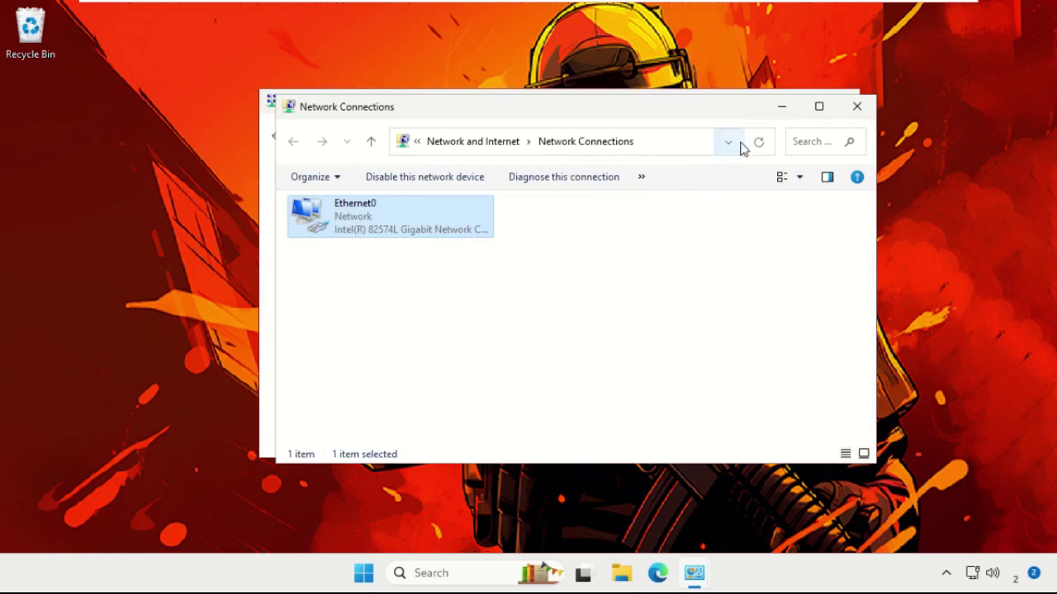
click(856, 106)
click(840, 102)
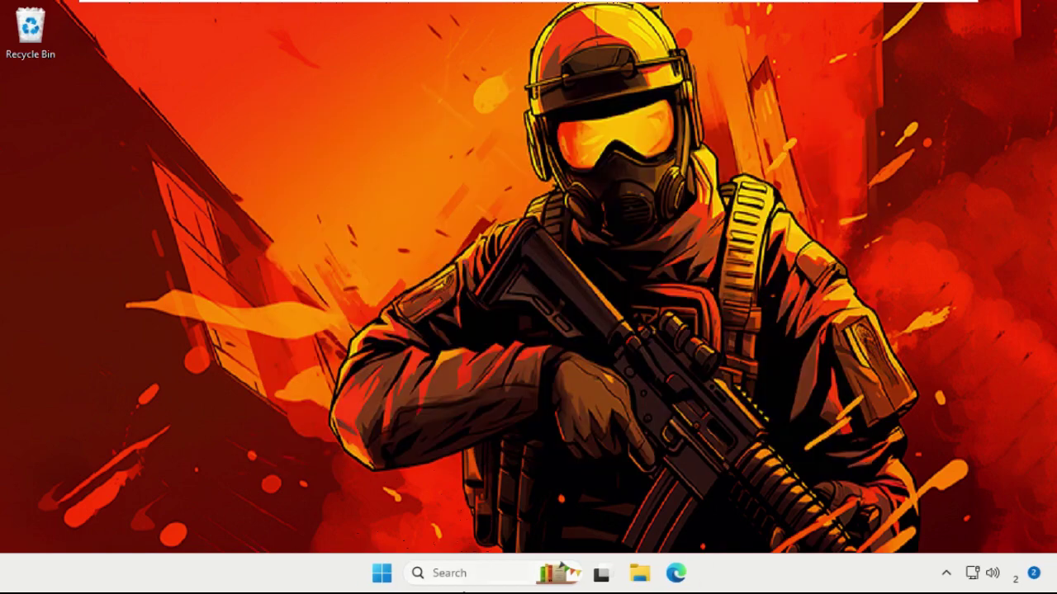
Launch Google Chrome from Windows search and go to its Settings page
click(463, 574)
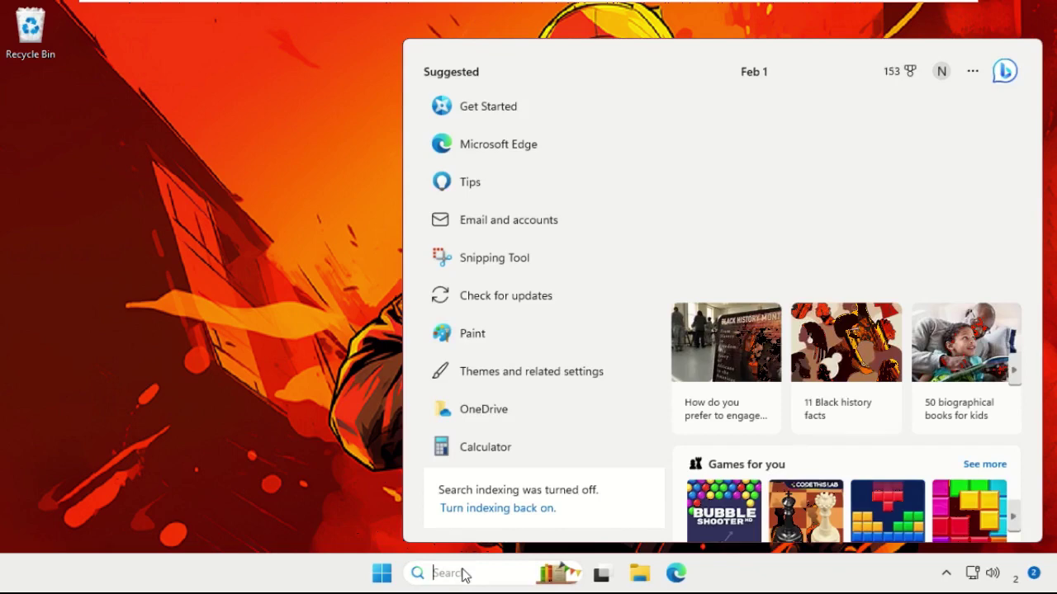
text(google chrome)
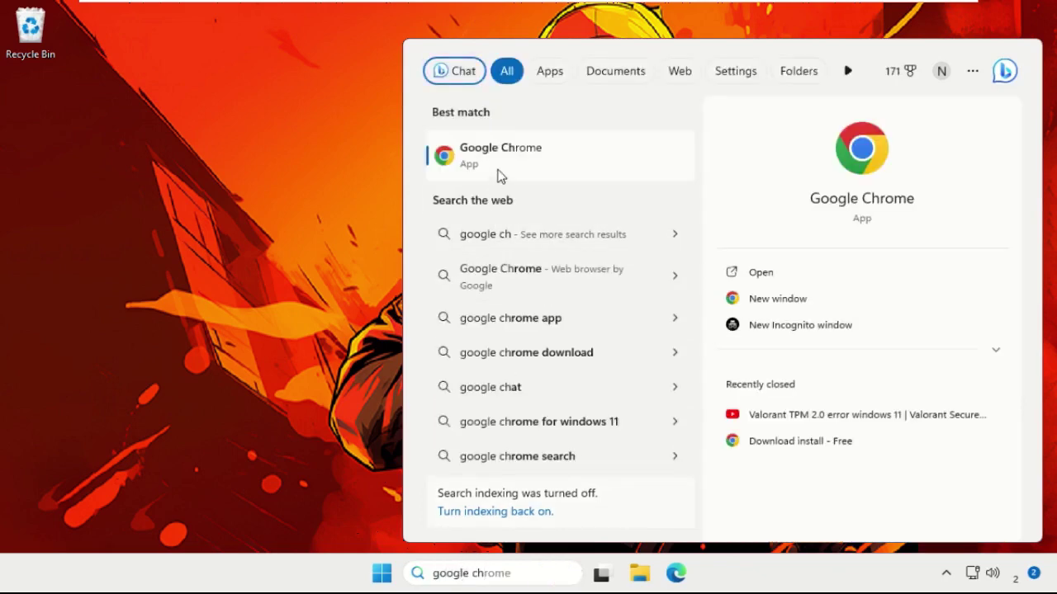
click(499, 171)
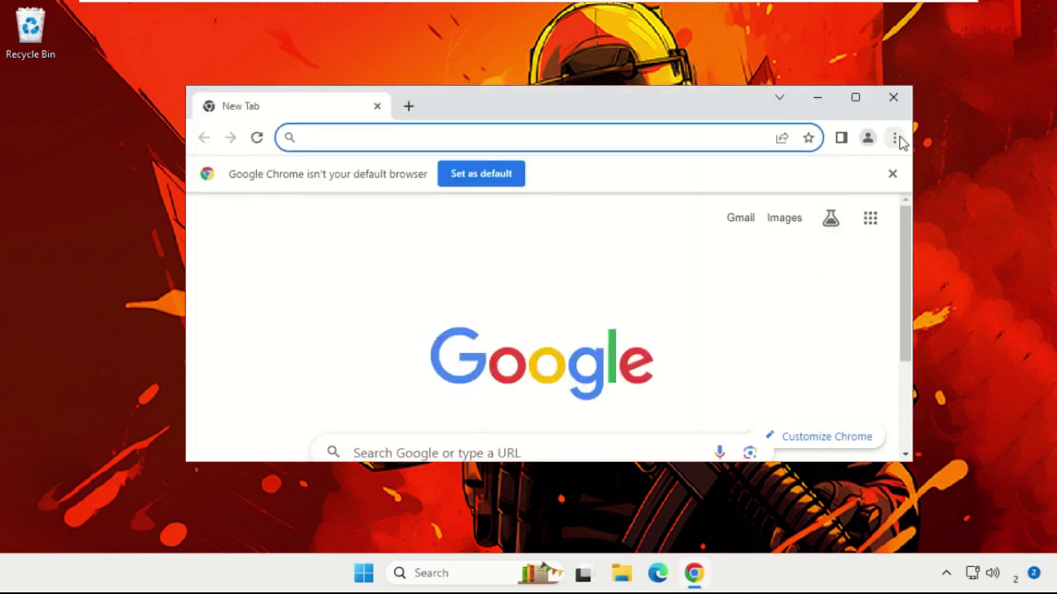
click(895, 138)
click(701, 471)
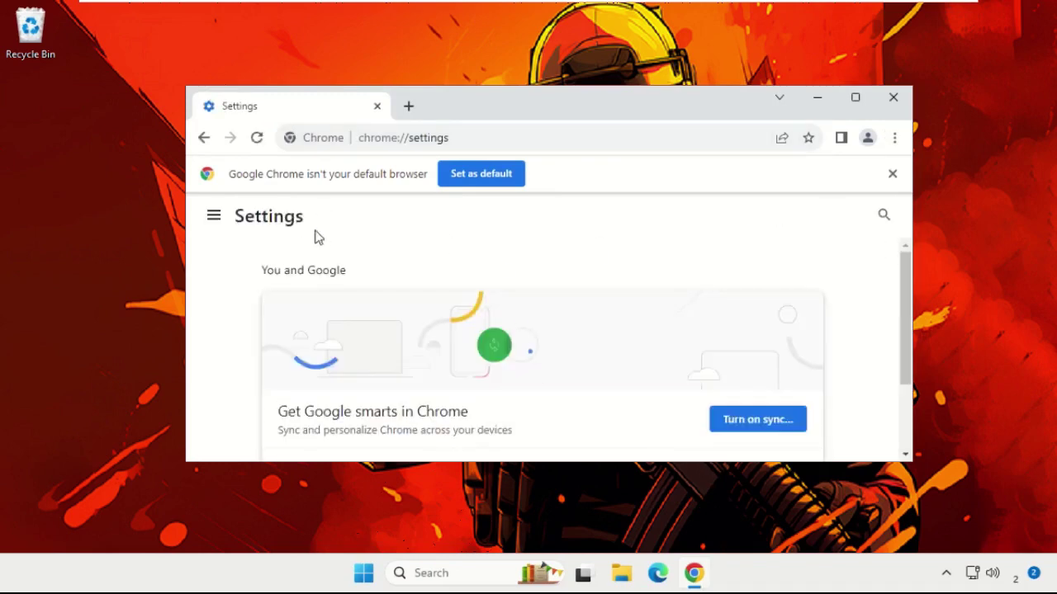
Turn off 'Continue running background apps' under System, then close Chrome
click(213, 218)
scroll(263, 297, down, 5)
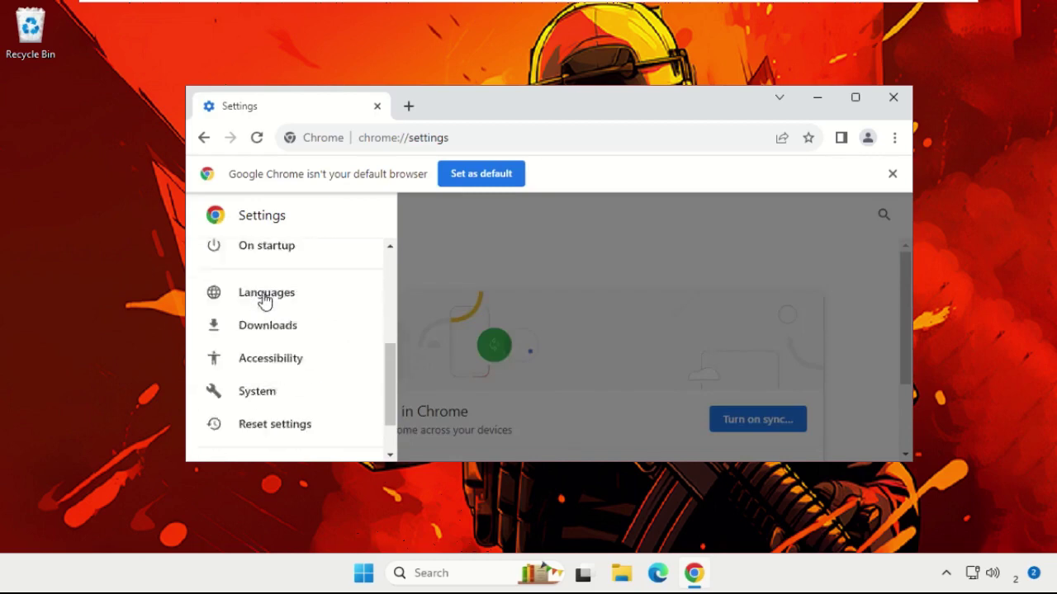
click(259, 339)
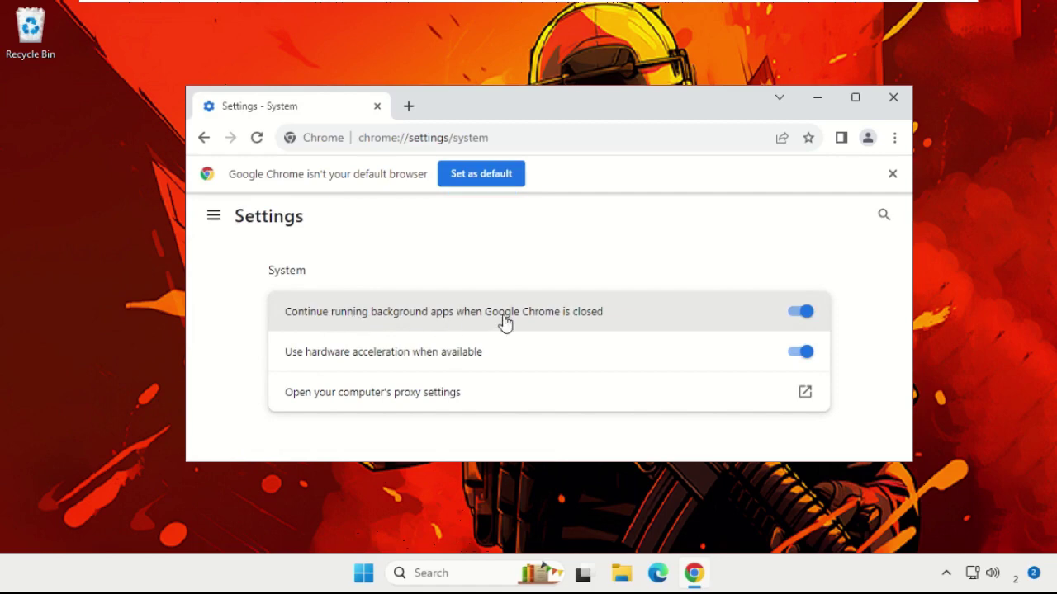
click(805, 316)
click(895, 99)
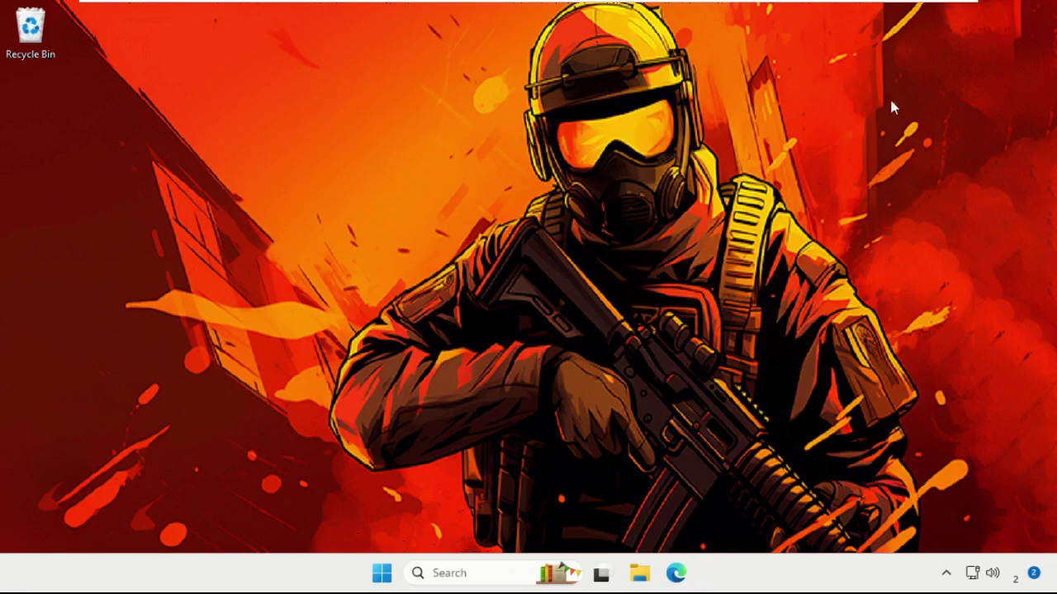
Open Game Mode settings, confirm Game Mode is On, and close Settings
click(468, 568)
text(gam)
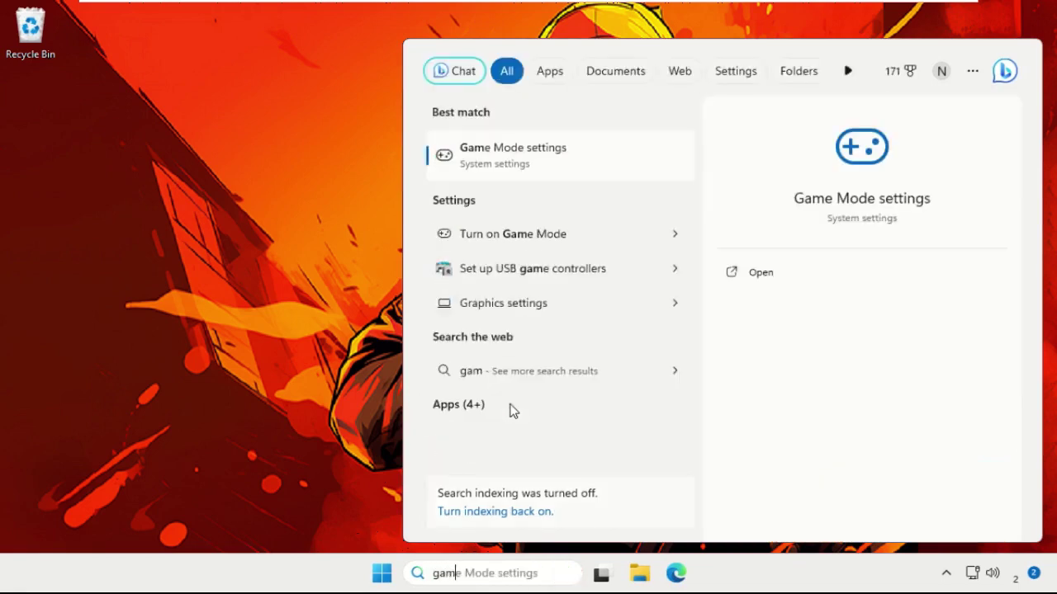
text(e mode se)
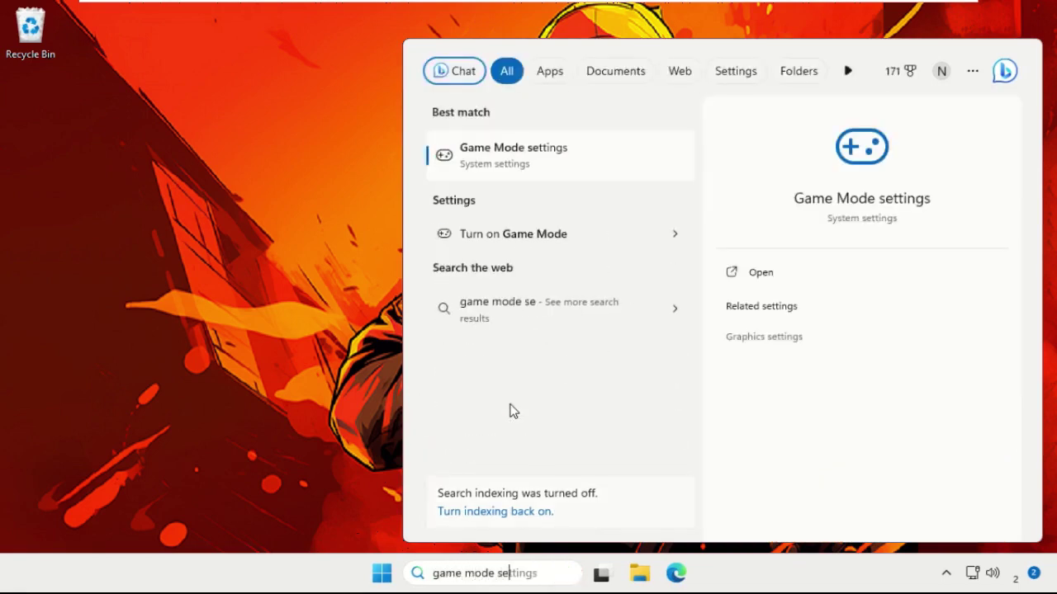
click(537, 155)
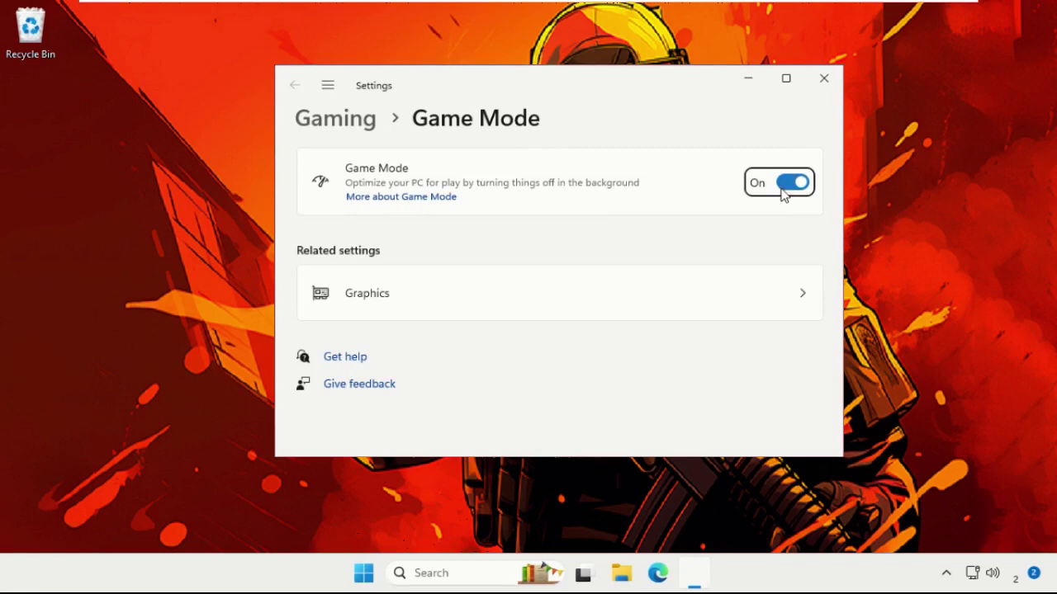
click(825, 80)
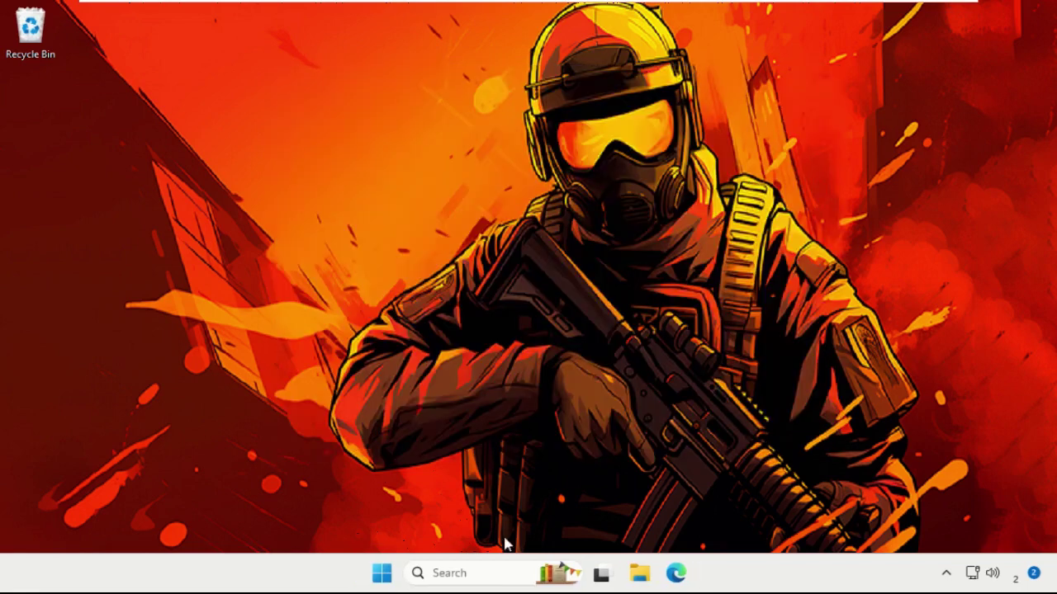
Open C:\Windows\Temp through Run with 'temp', confirm it is empty, and close it
key(super+r)
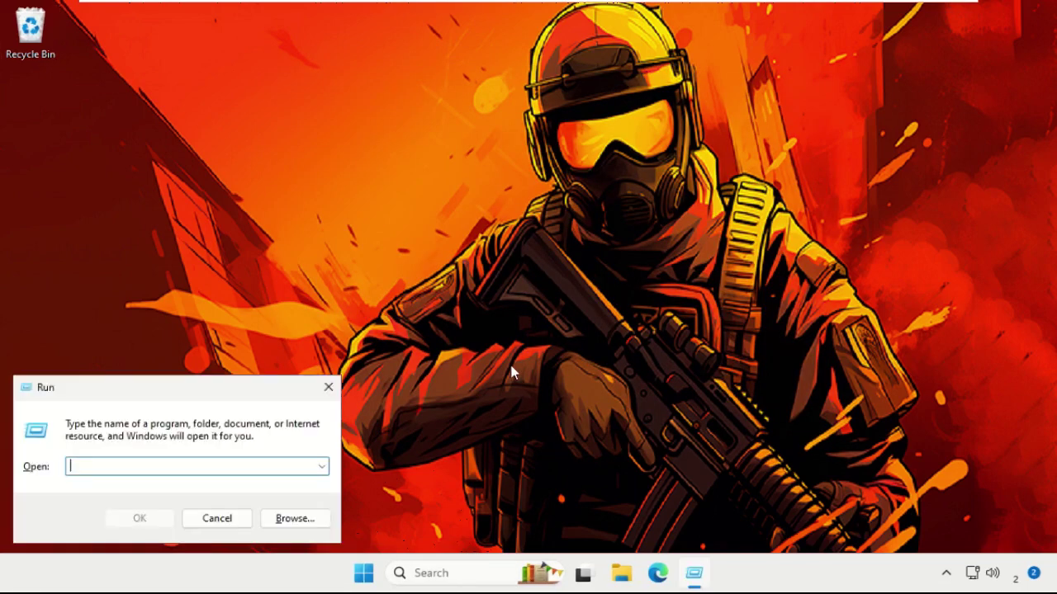
drag(220, 407, 661, 215)
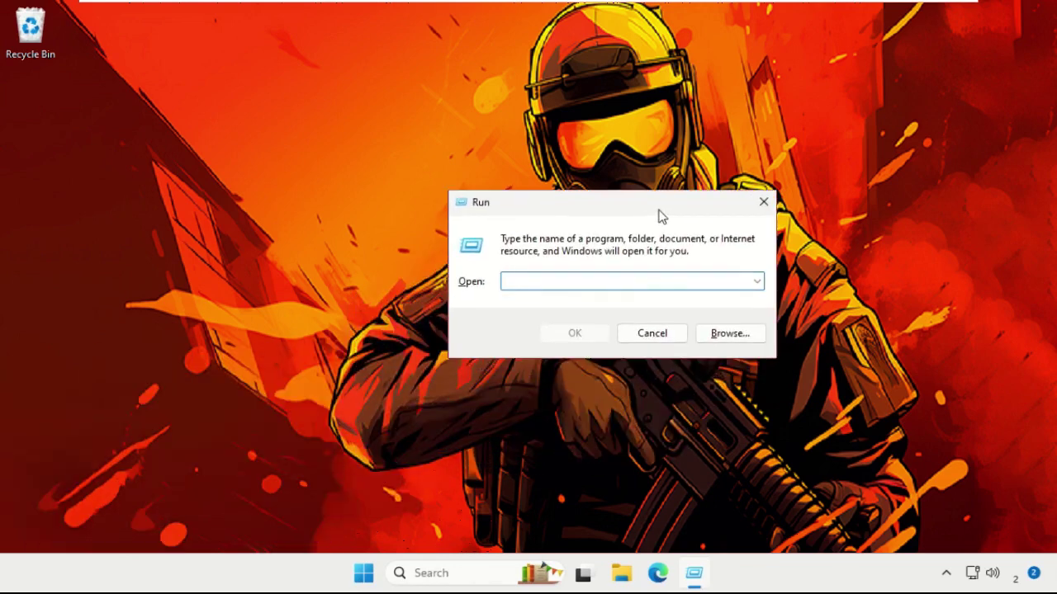
text(temp)
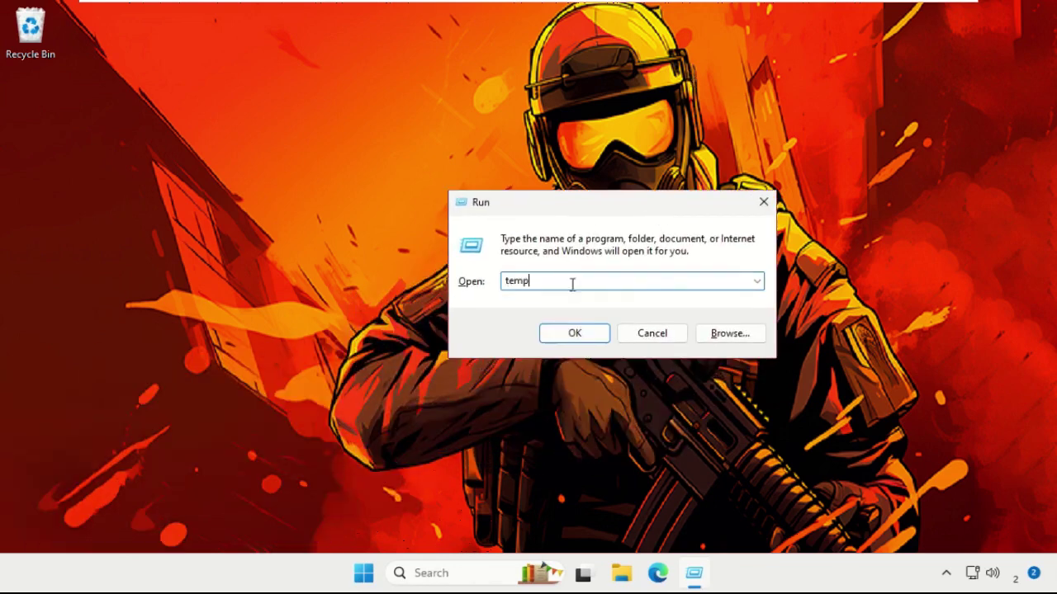
click(574, 333)
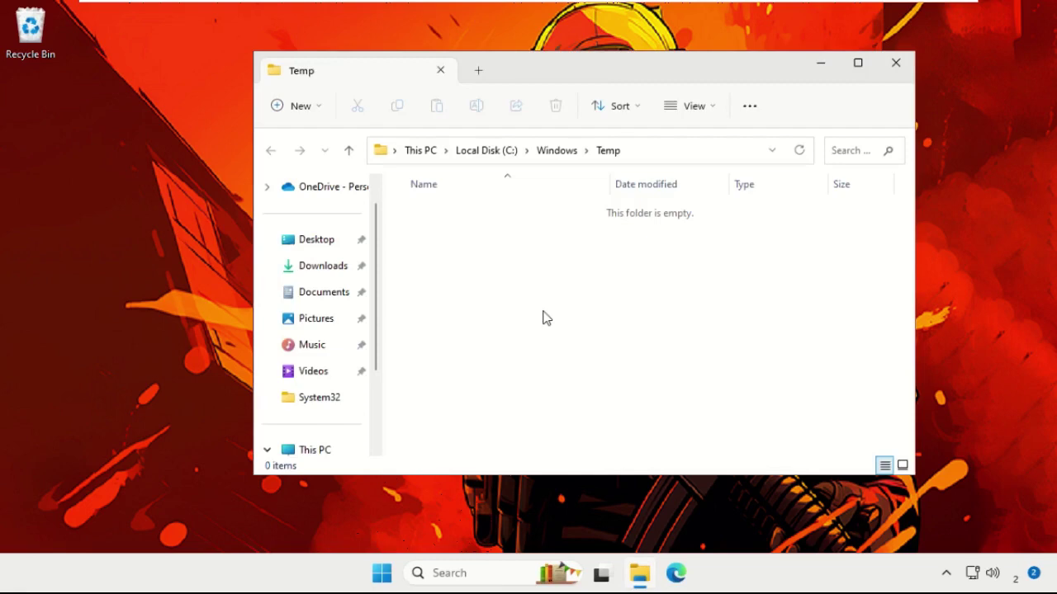
click(896, 63)
Open %temp% through Run, delete all six items in it, and close the folder
key(super+r)
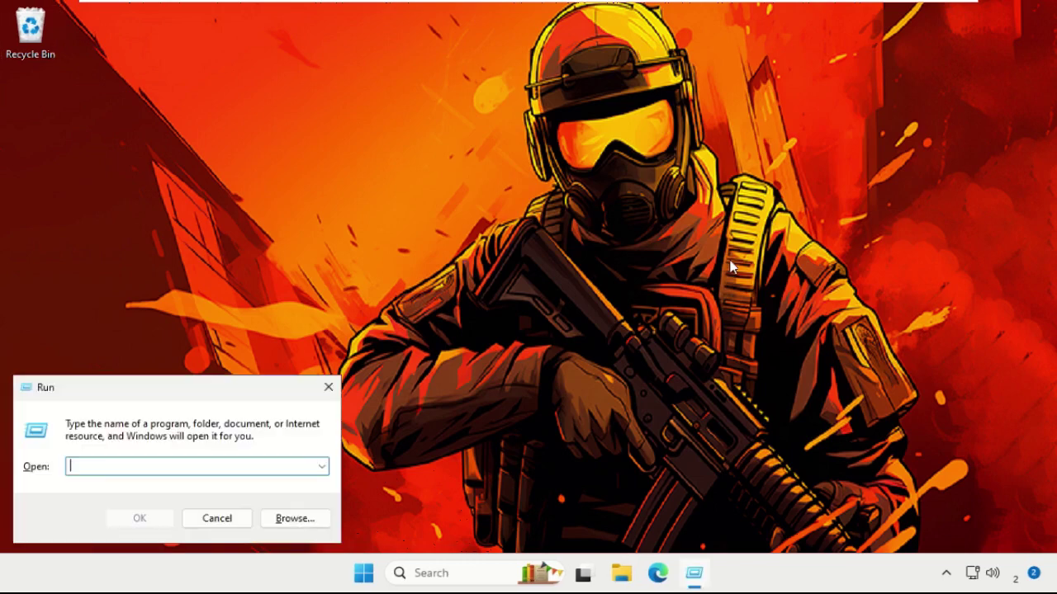
drag(206, 396, 545, 233)
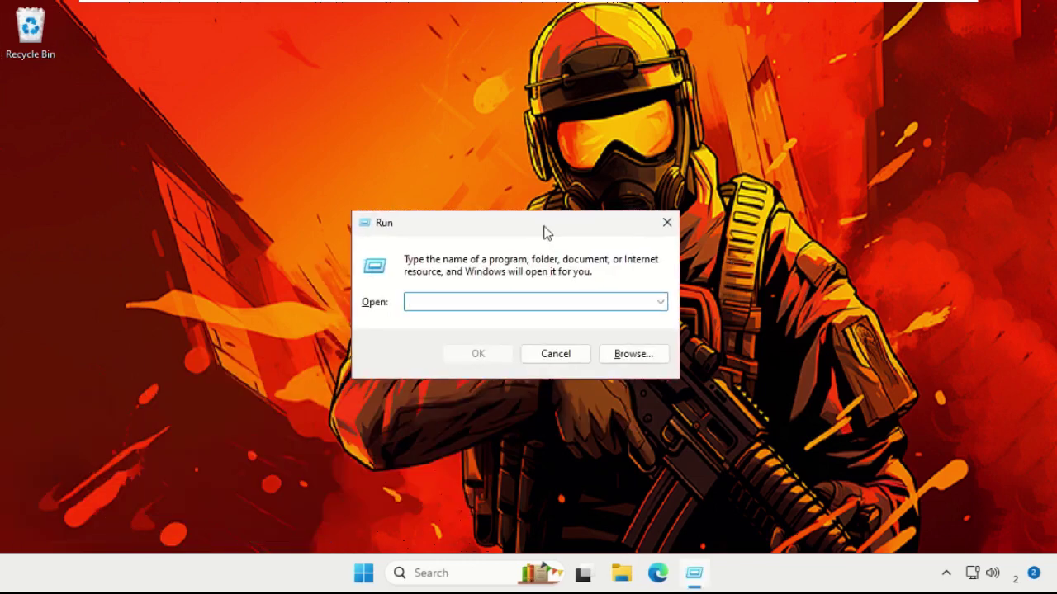
text(%temp%)
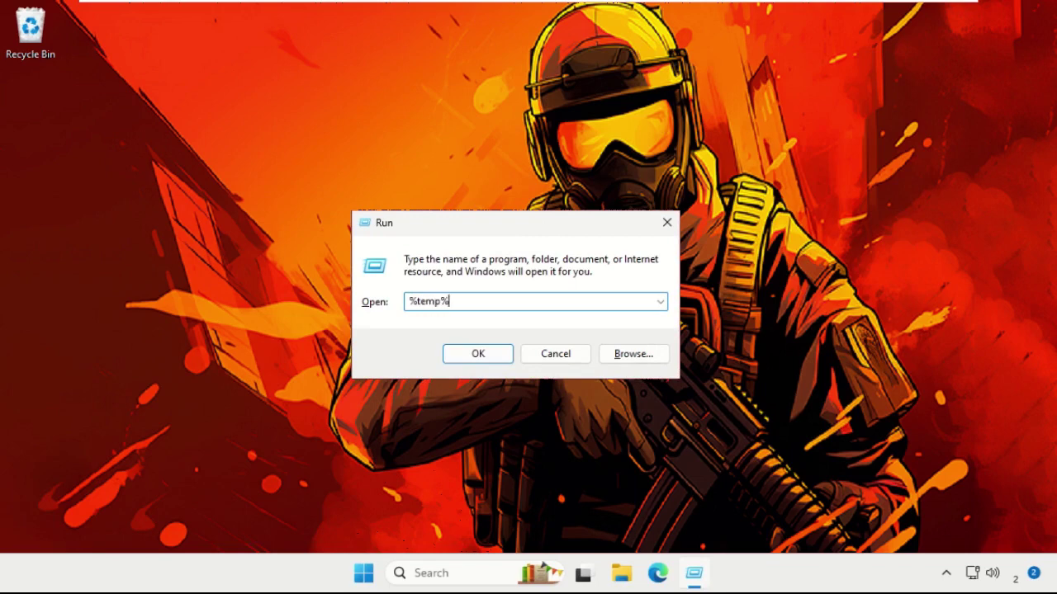
key(Return)
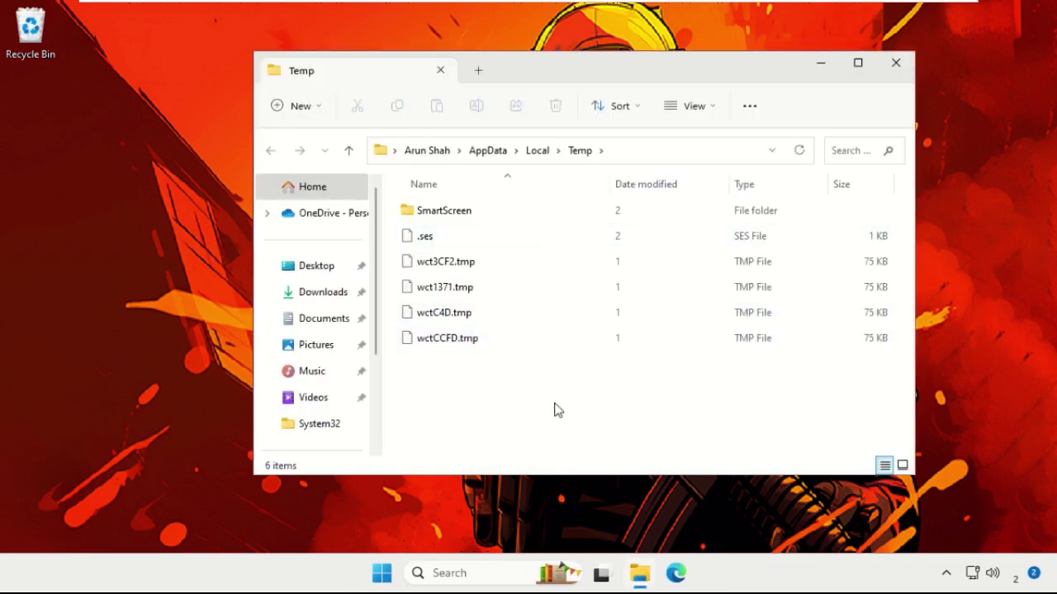
key(ctrl+a)
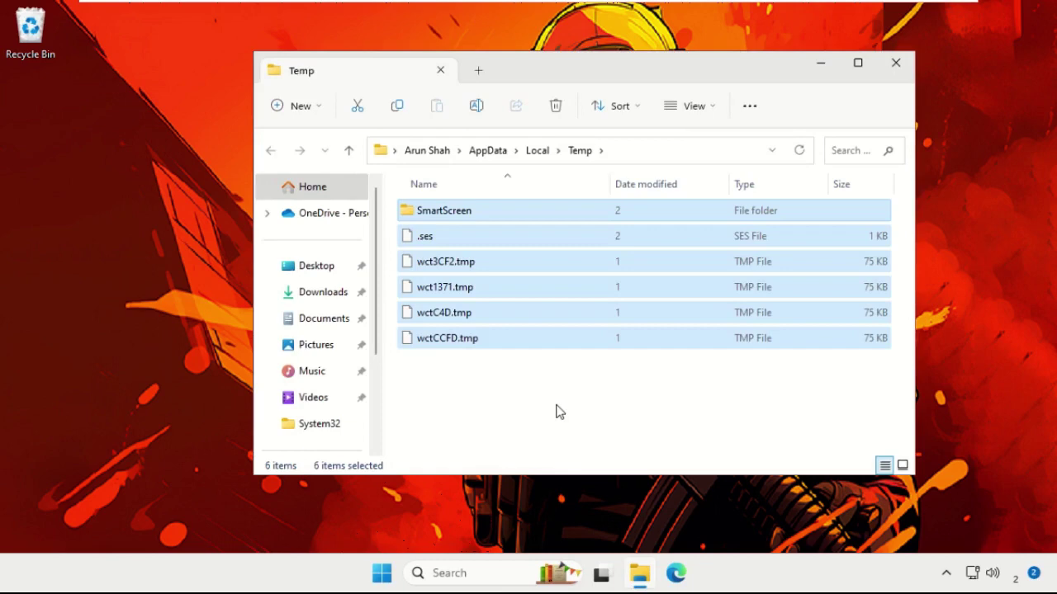
right_click(459, 262)
click(577, 278)
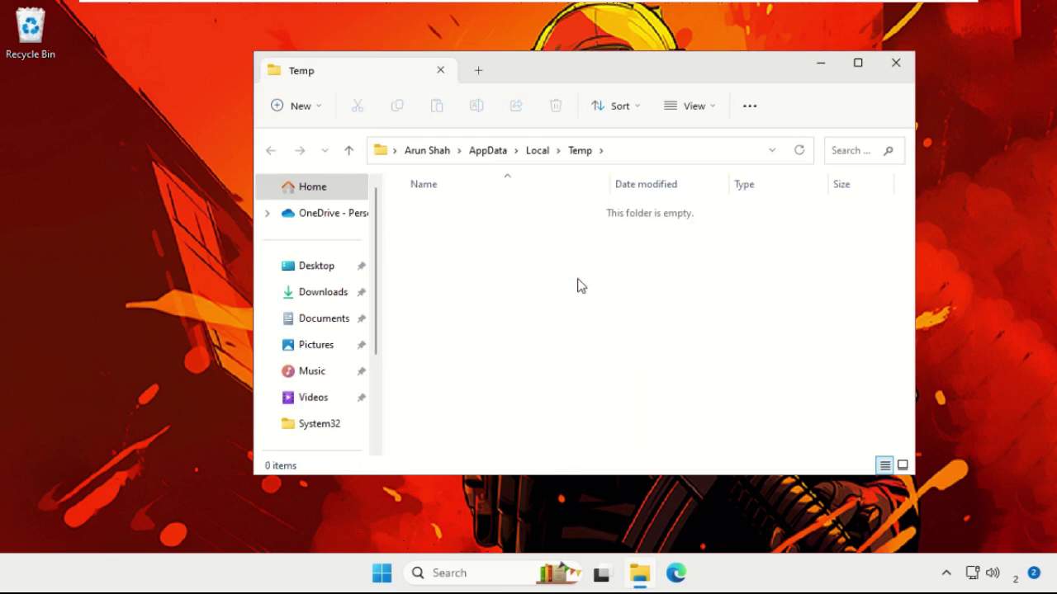
click(895, 63)
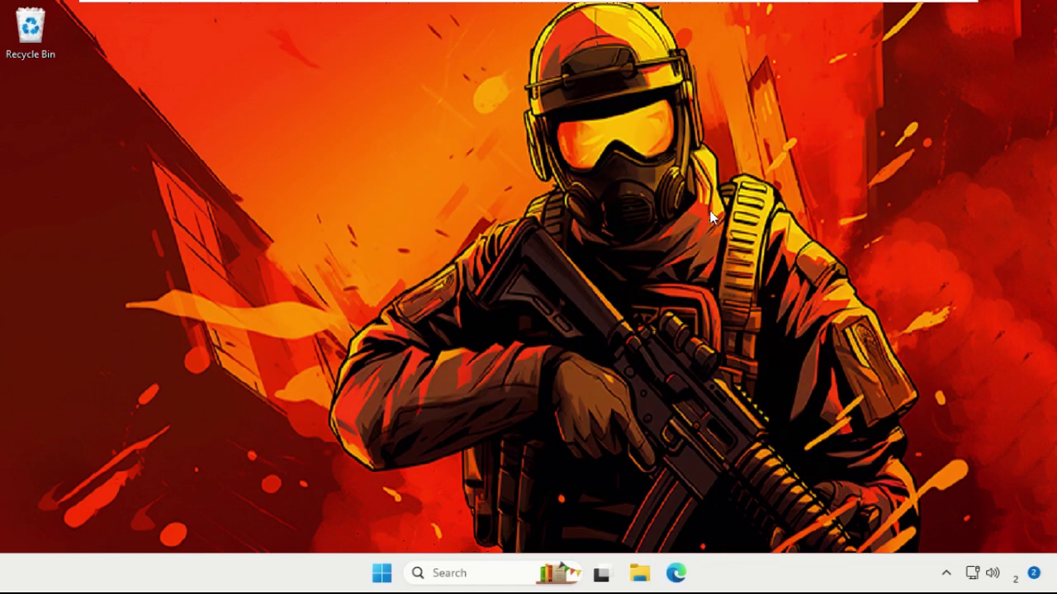
Open the Prefetch folder through Run, delete ResPriHMStaticDb.ebd, and close the window
key(super+r)
drag(191, 398, 546, 201)
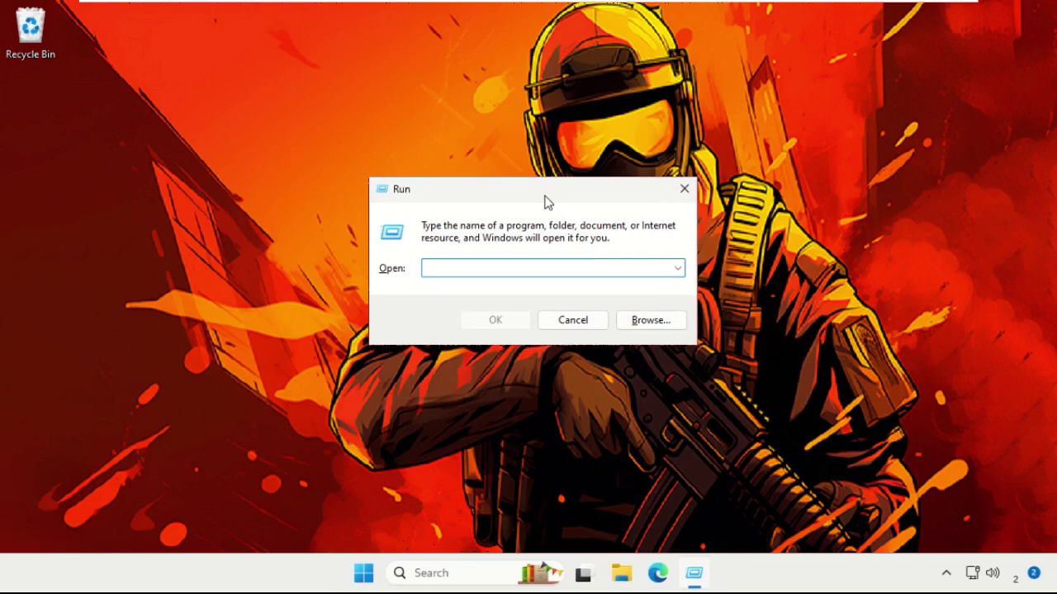
text(prefetch)
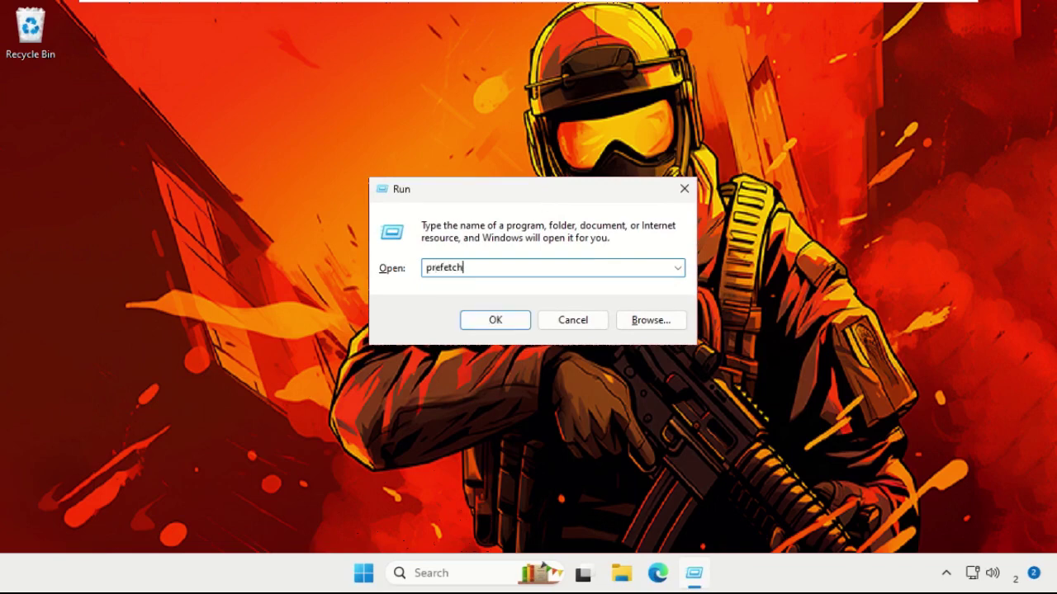
key(Return)
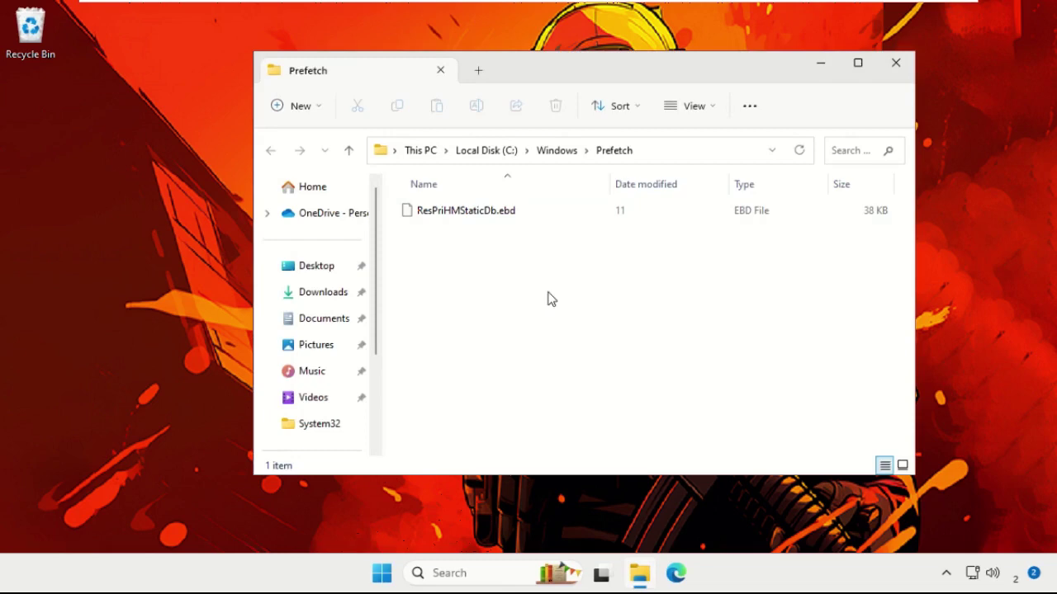
key(ctrl+a)
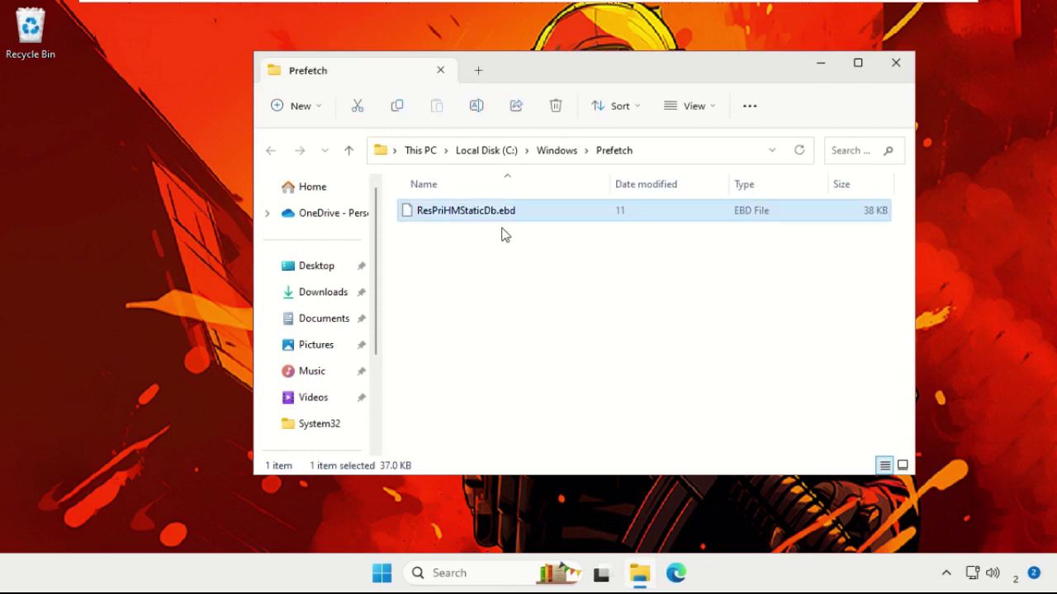
key(Delete)
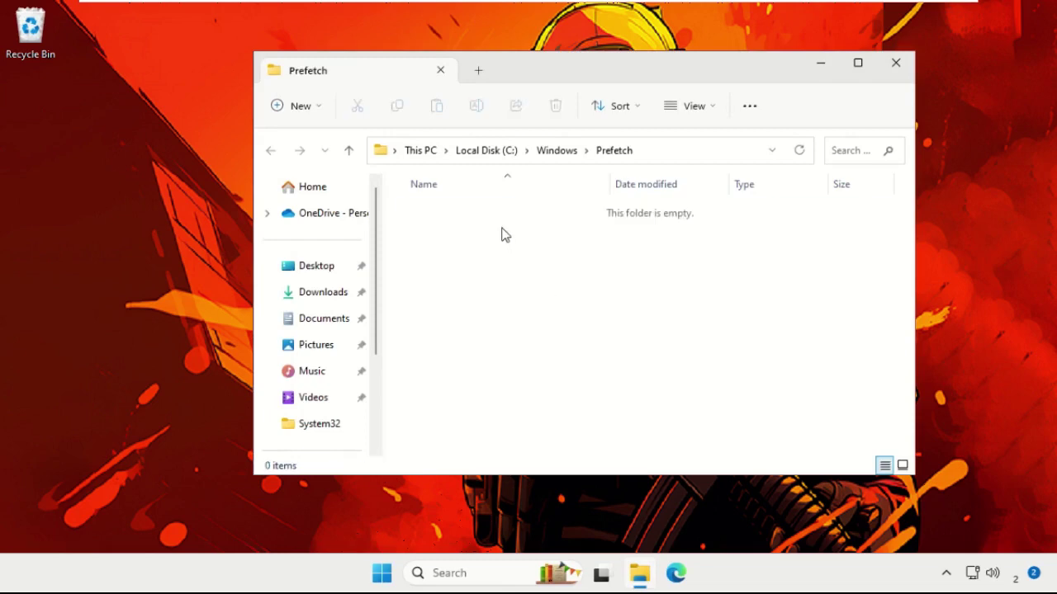
click(898, 66)
Select the High performance plan in 'Choose a power plan' and close Power Options
click(467, 573)
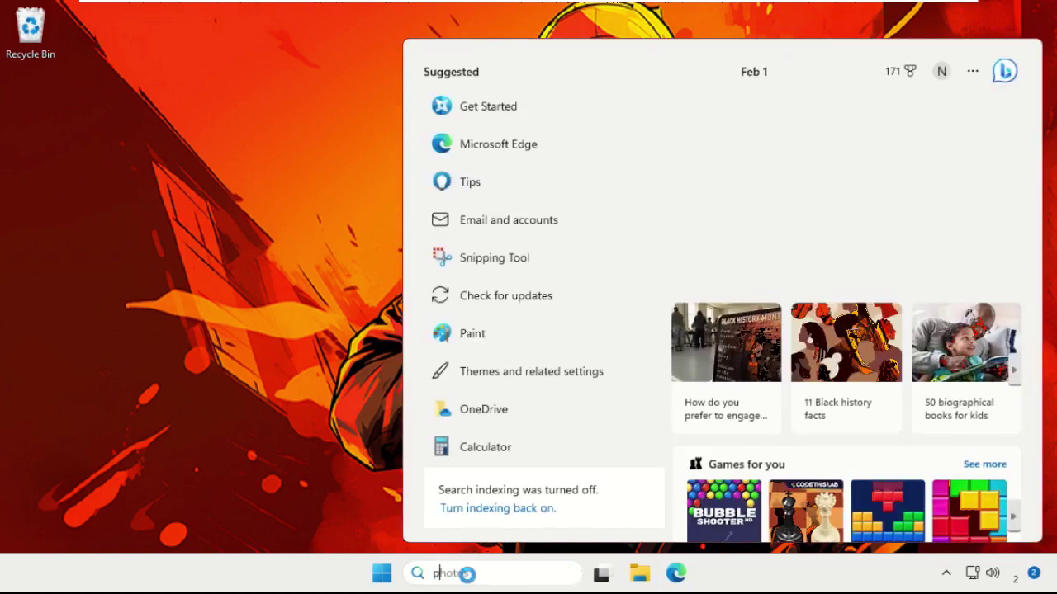
text(ower)
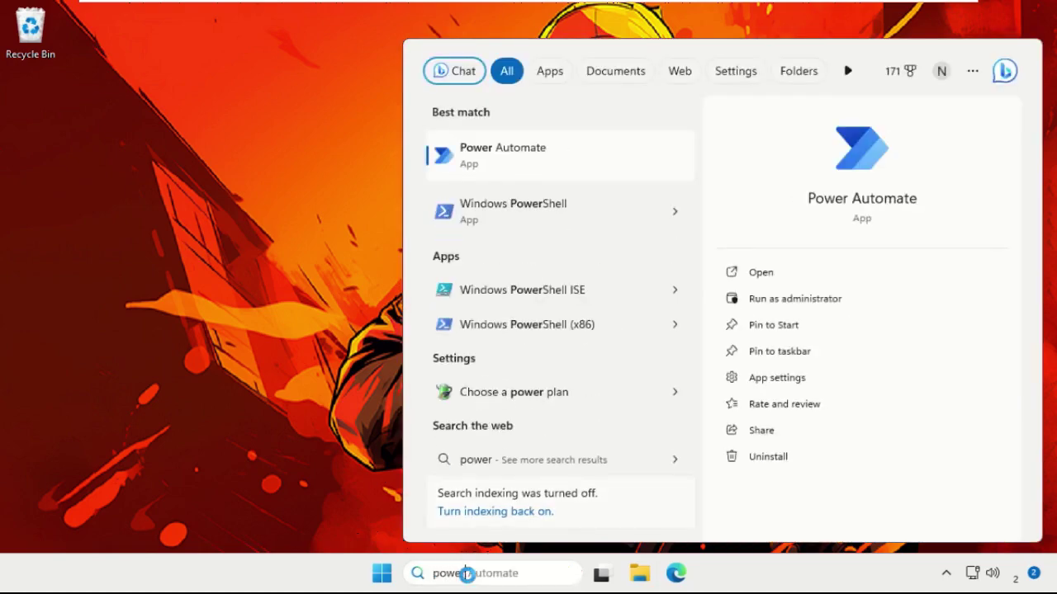
text( pla)
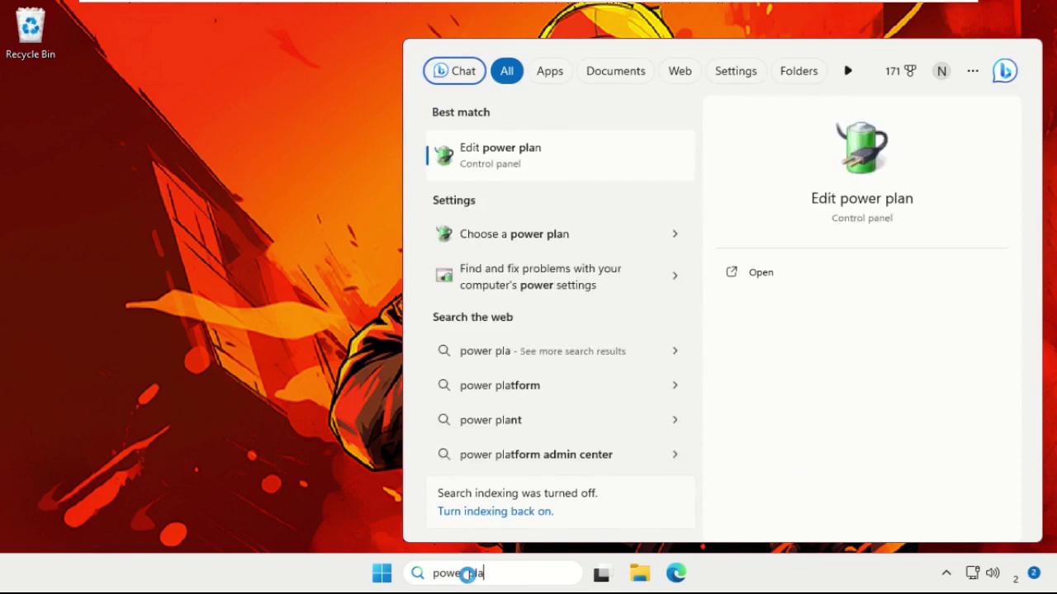
click(506, 236)
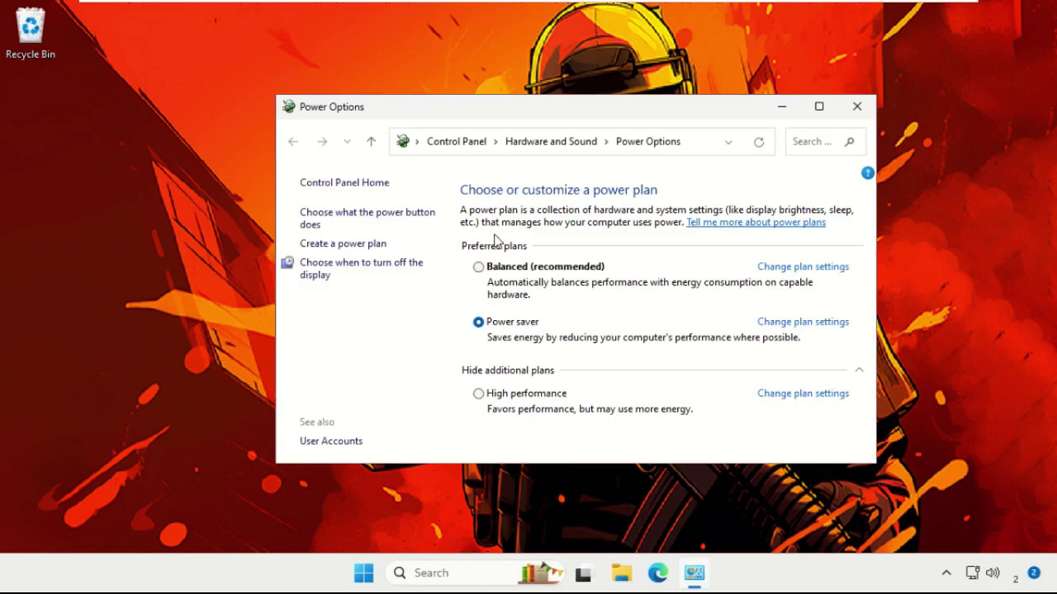
click(478, 393)
click(866, 116)
click(433, 573)
Launch Settings, search 'mouse', and open Additional mouse settings from the Mouse page
text(sett)
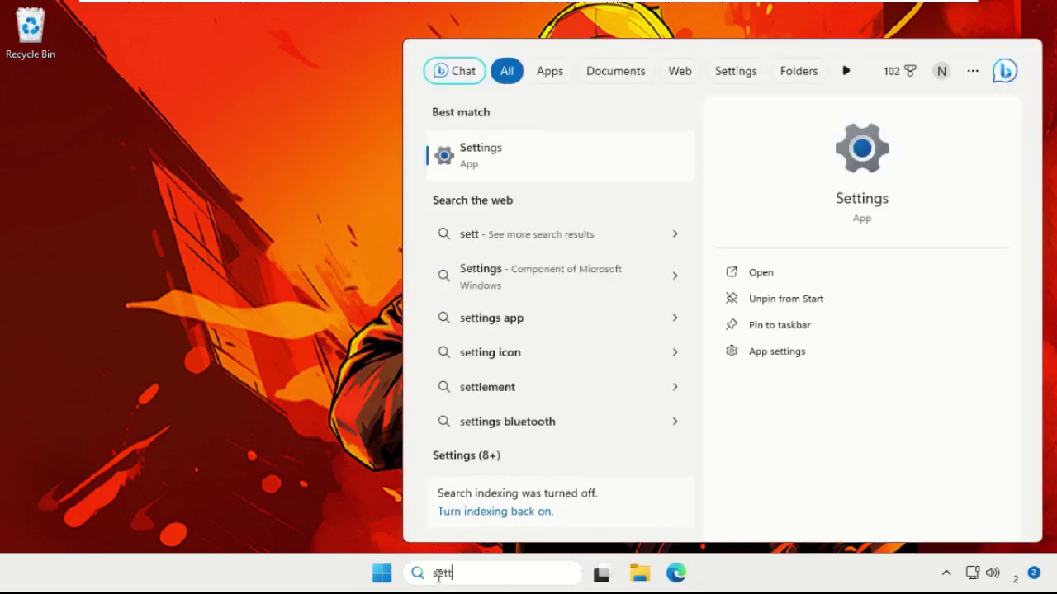
text(ings)
key(Return)
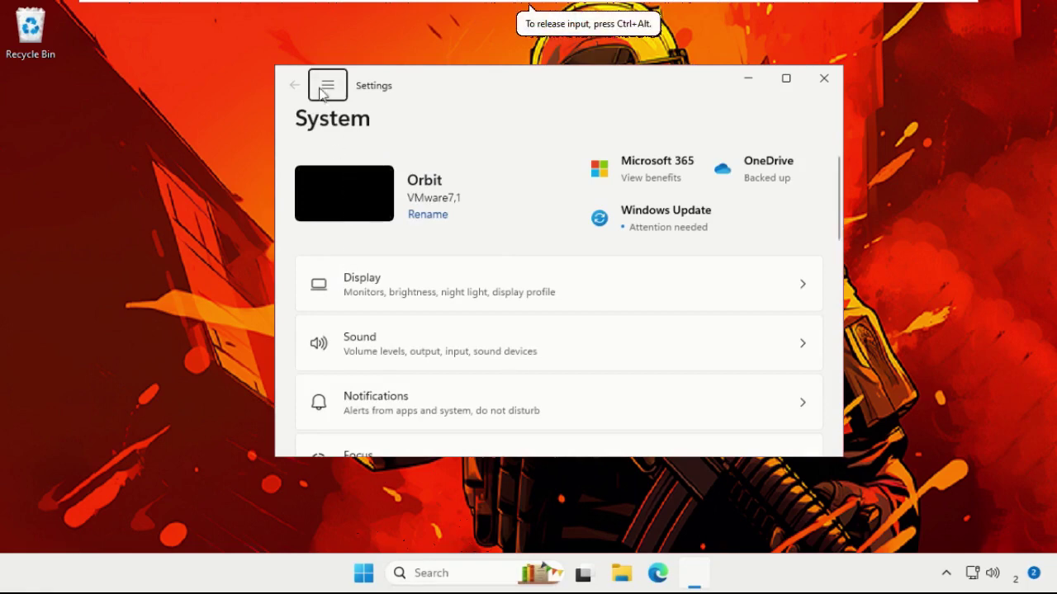
click(327, 86)
click(350, 198)
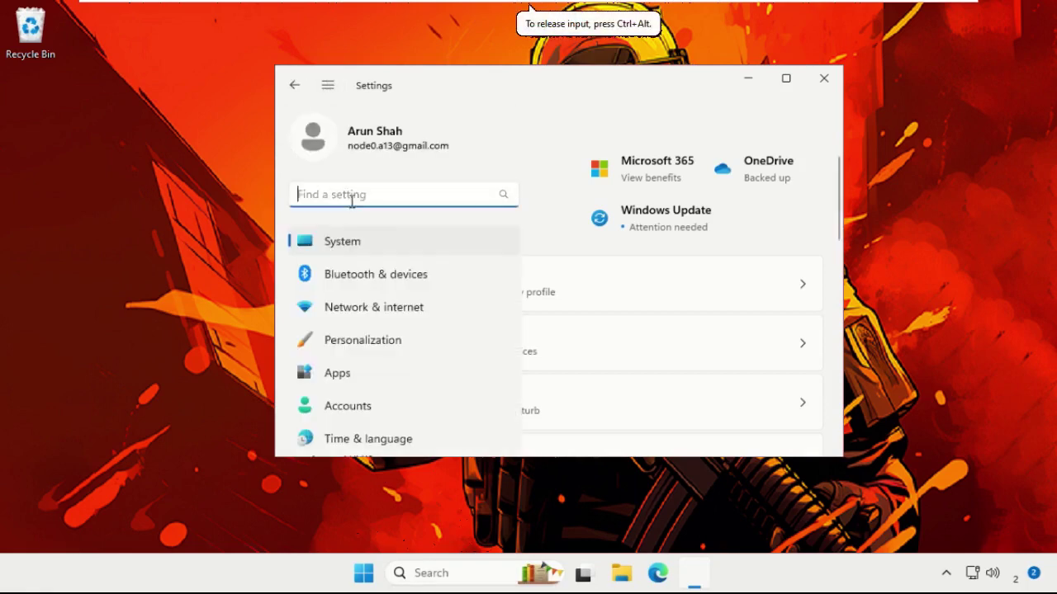
text(mous)
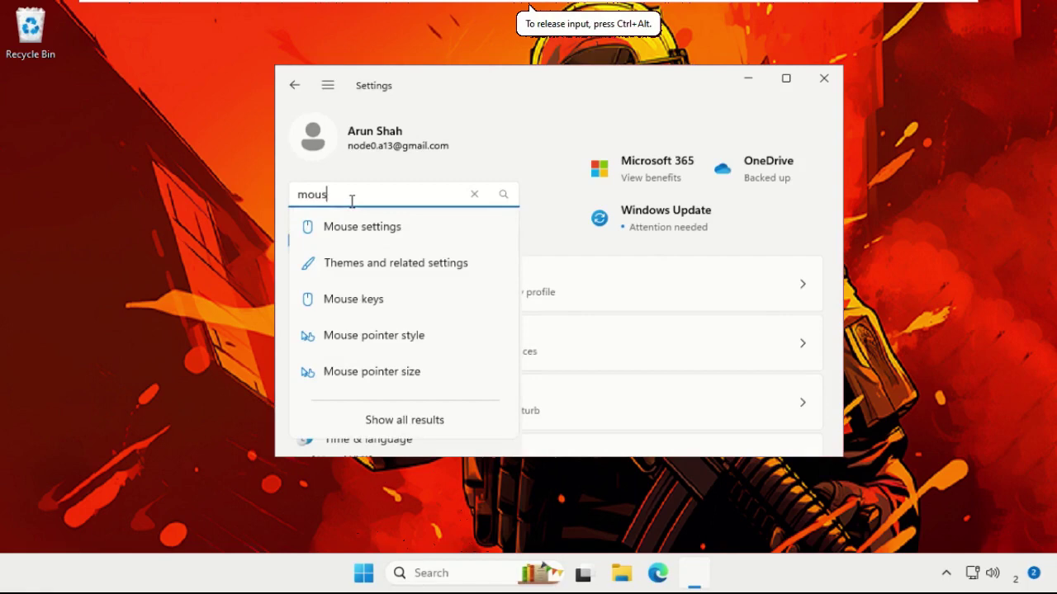
click(366, 228)
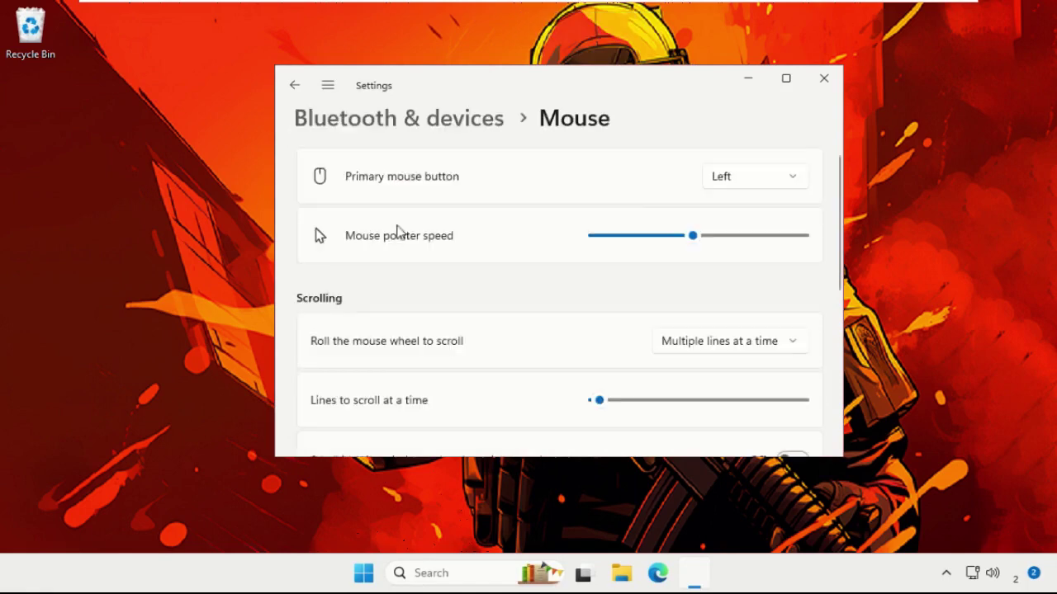
scroll(493, 291, down, 5)
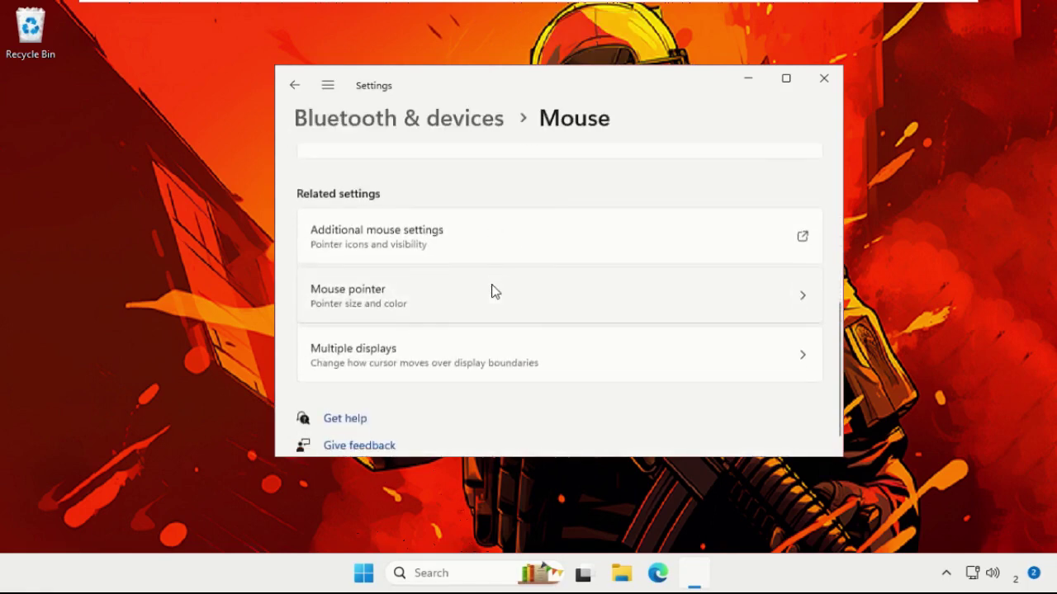
click(394, 239)
Lower the mouse pointer speed one notch in Pointer Options and apply it
click(753, 80)
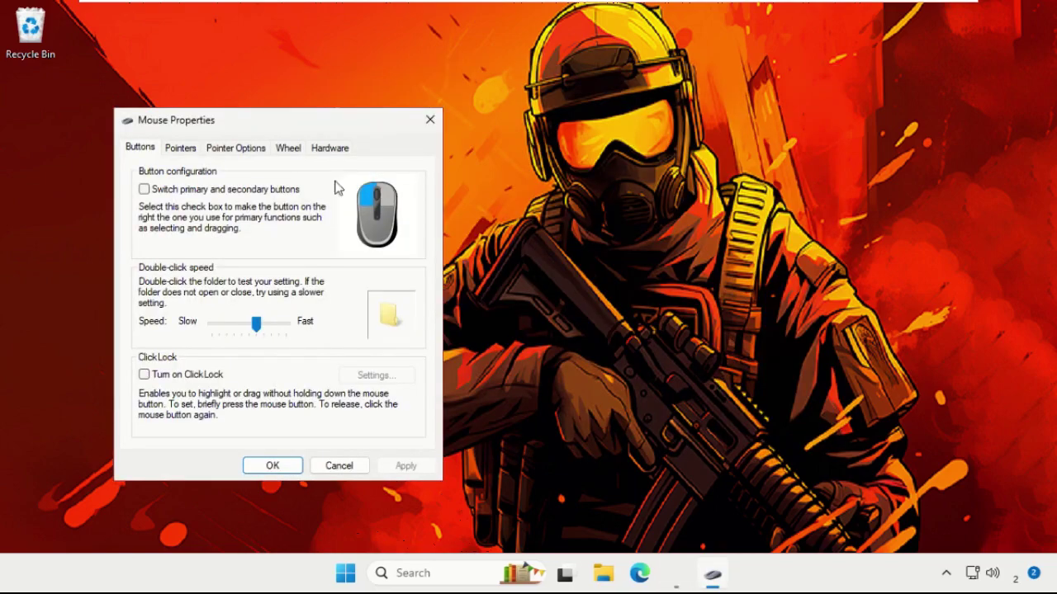
drag(321, 129, 595, 99)
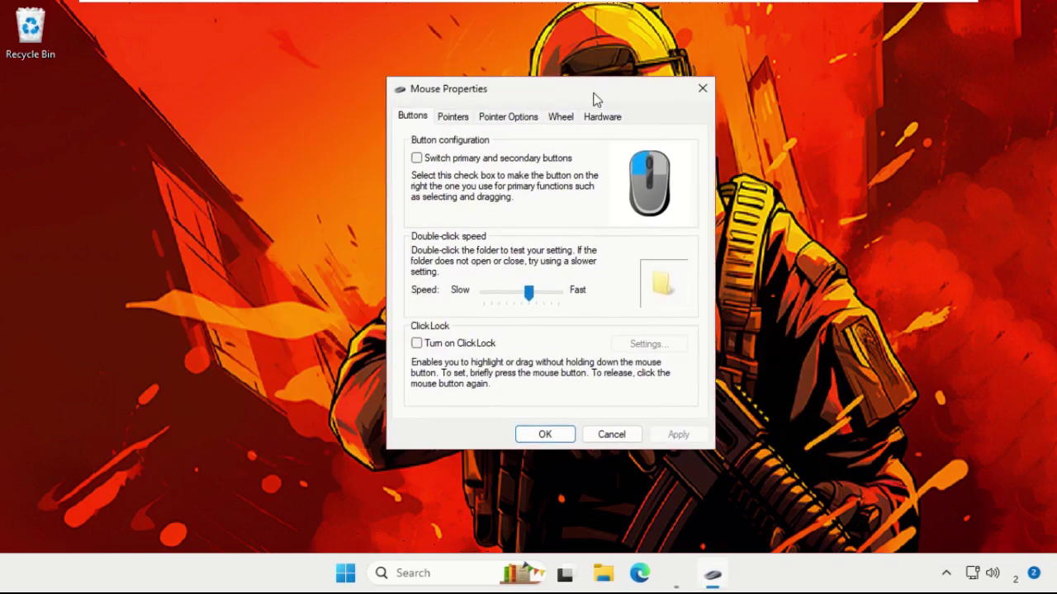
click(509, 120)
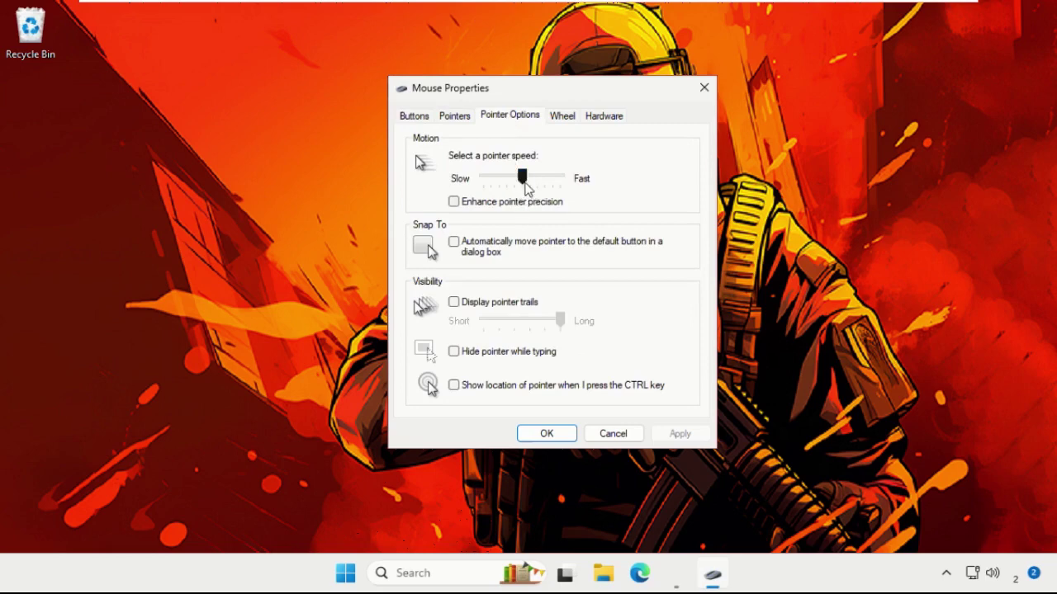
drag(521, 181, 523, 187)
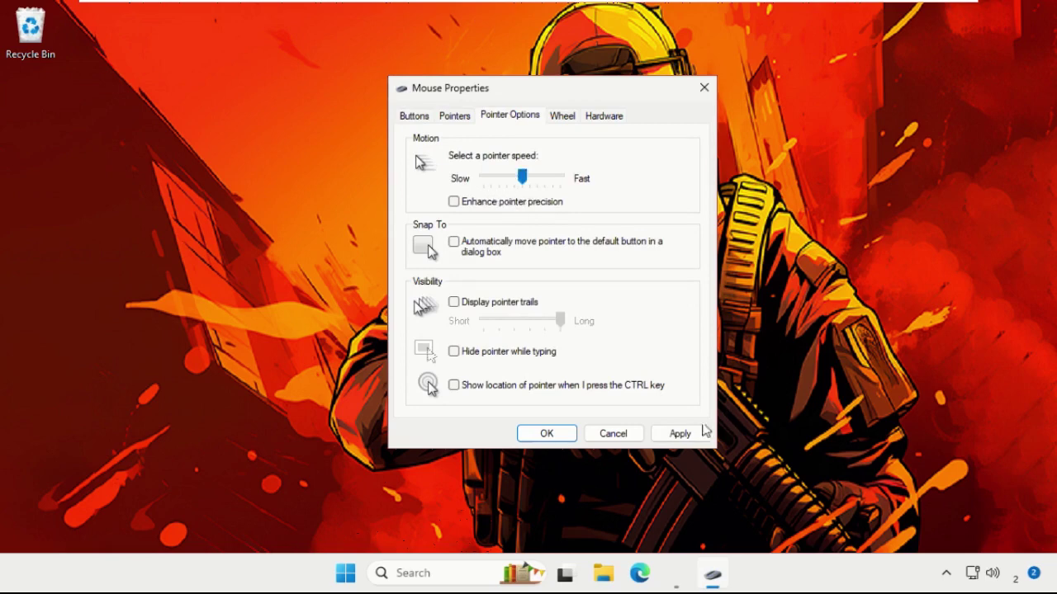
click(680, 434)
Confirm the mouse settings with OK, then open Properties for Local Disk (C:) from This PC
click(547, 434)
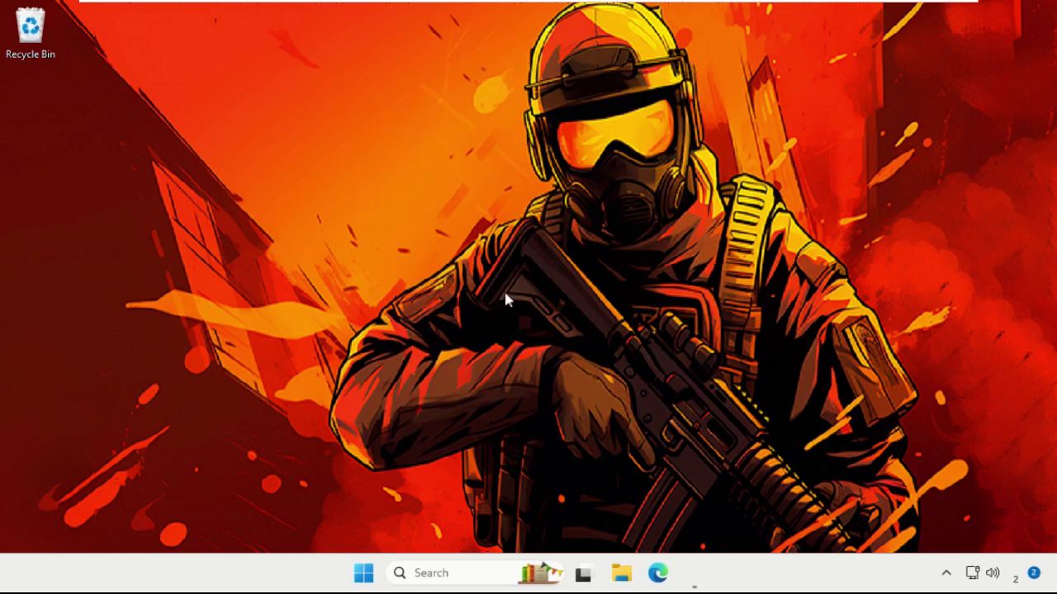
click(621, 573)
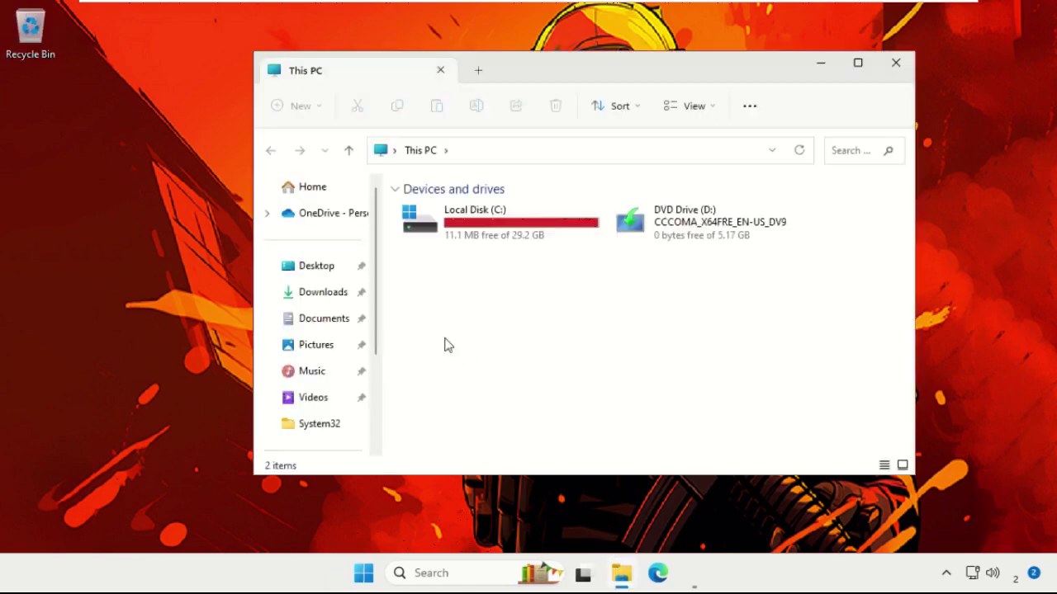
click(507, 229)
right_click(475, 222)
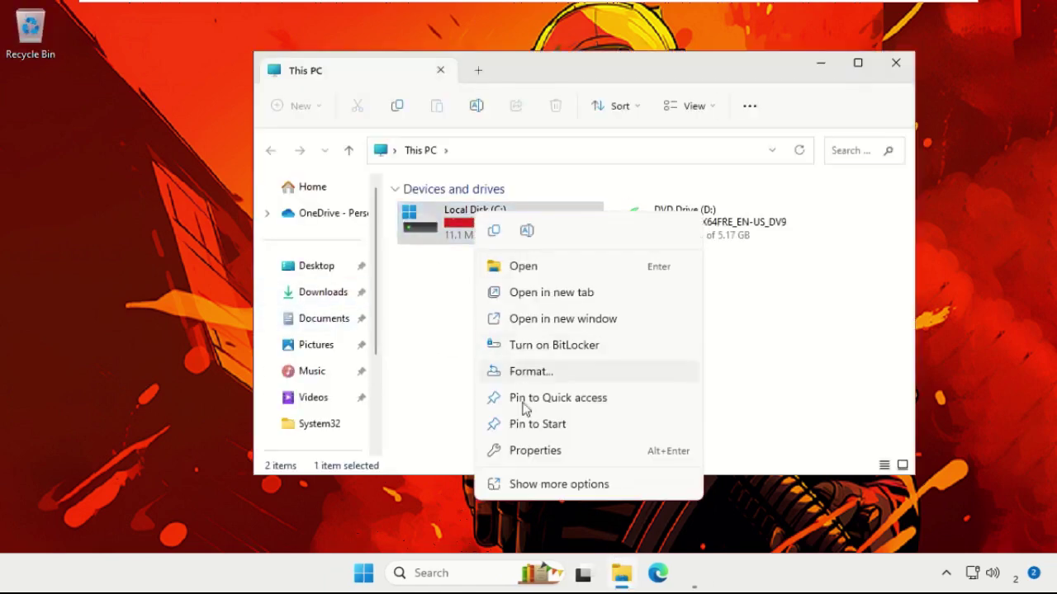
click(528, 453)
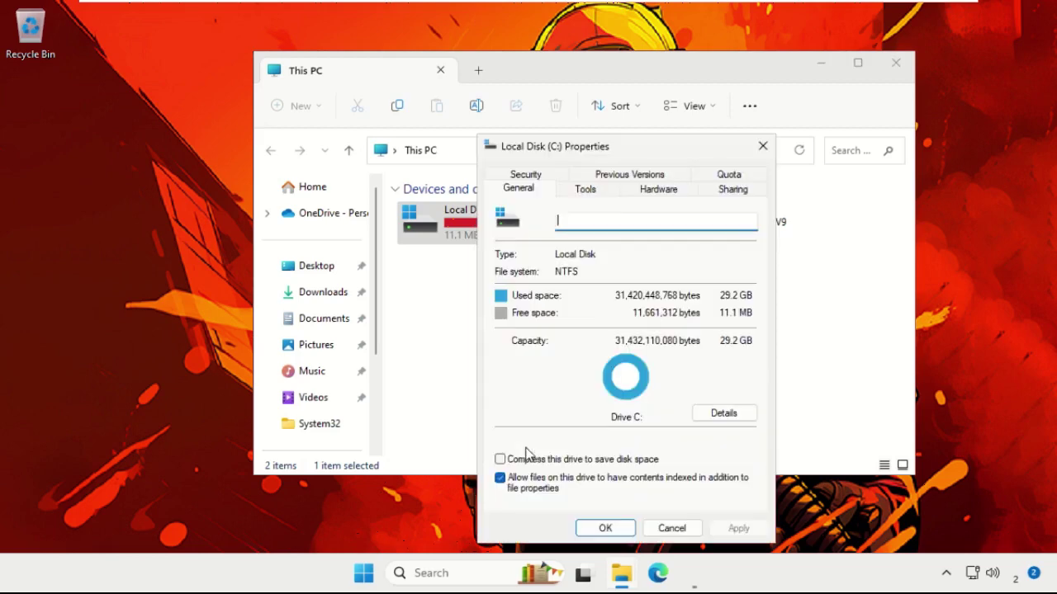
Scan drive C: for errors, confirm none were found, and close all windows
click(597, 190)
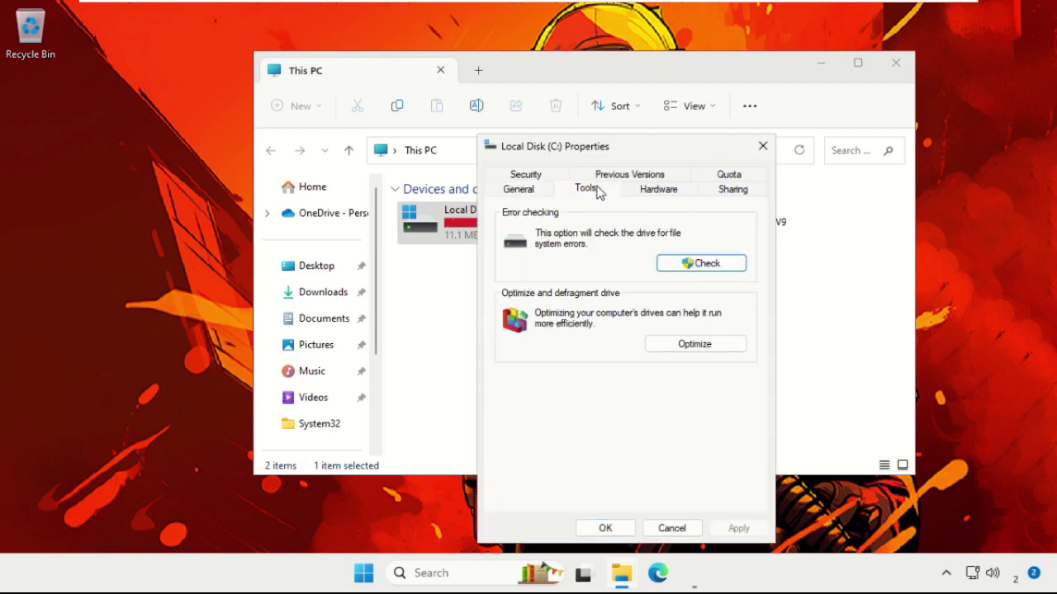
click(706, 266)
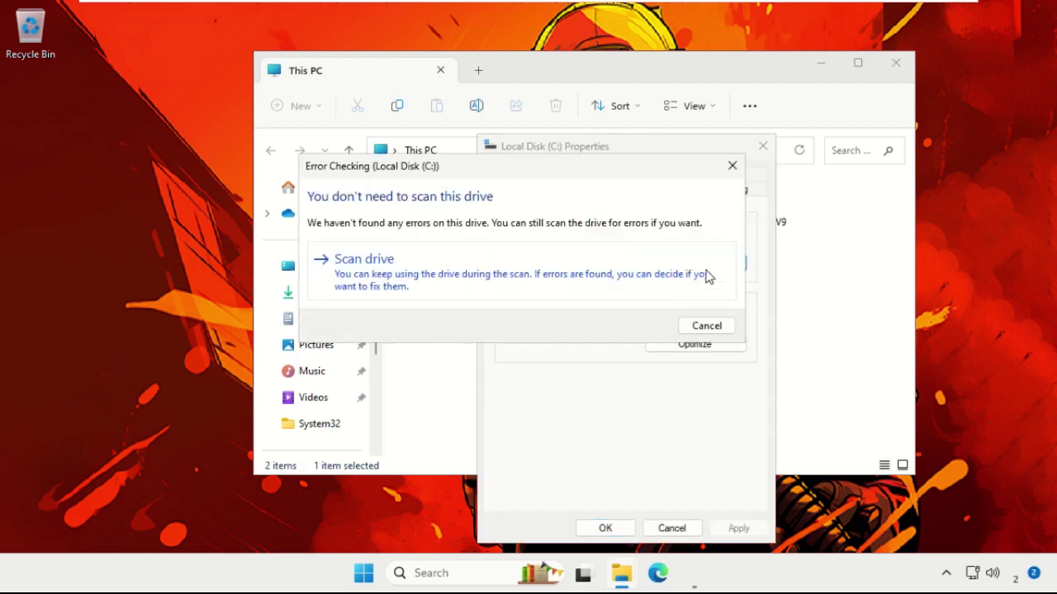
click(377, 279)
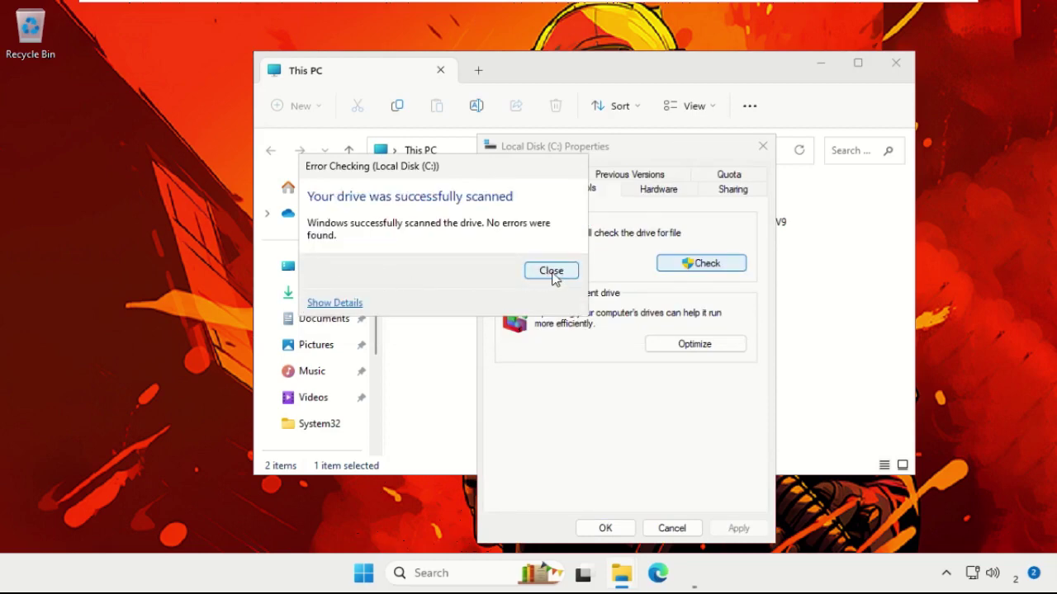
click(552, 273)
click(609, 530)
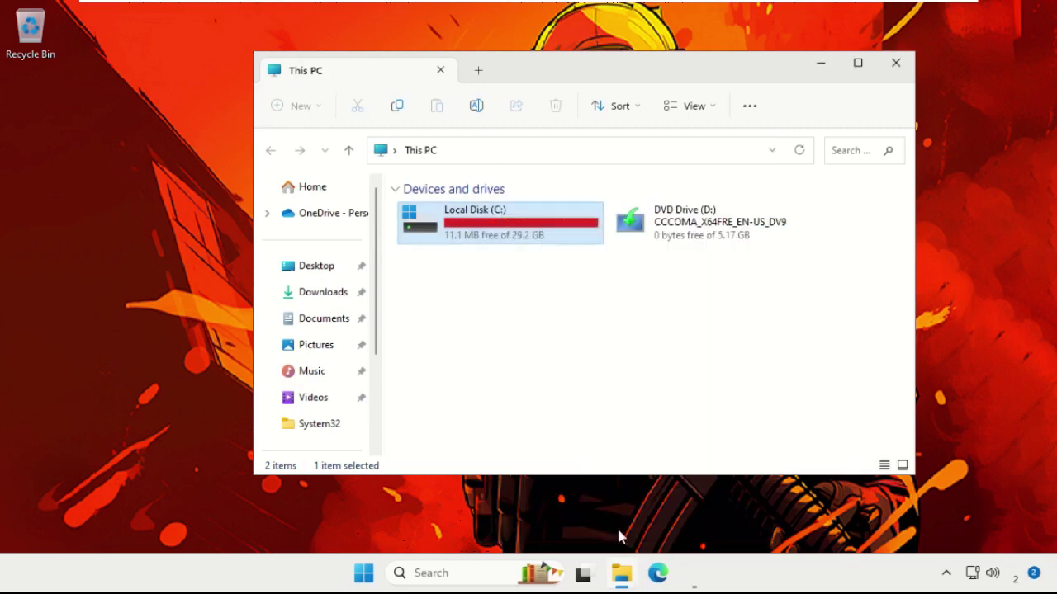
key(alt+F4)
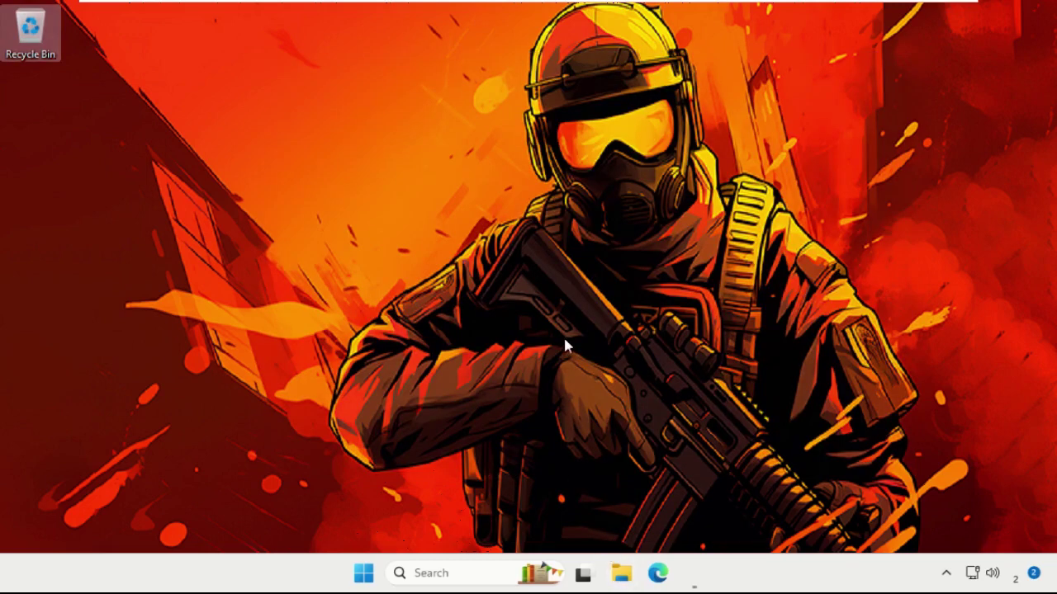